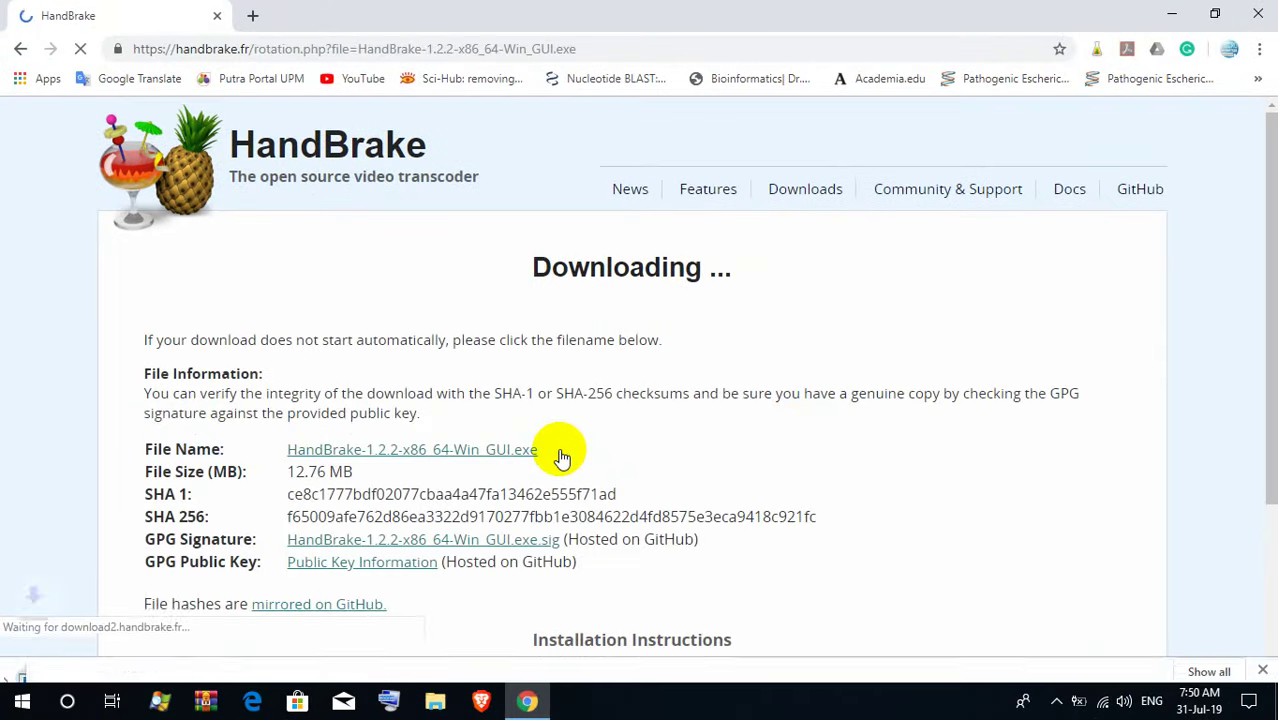
- Locate the downloaded HandBrake-1.2.2-x86_64-Win_GUI.exe in its folder and run it as administrator
left_click(1209, 658)
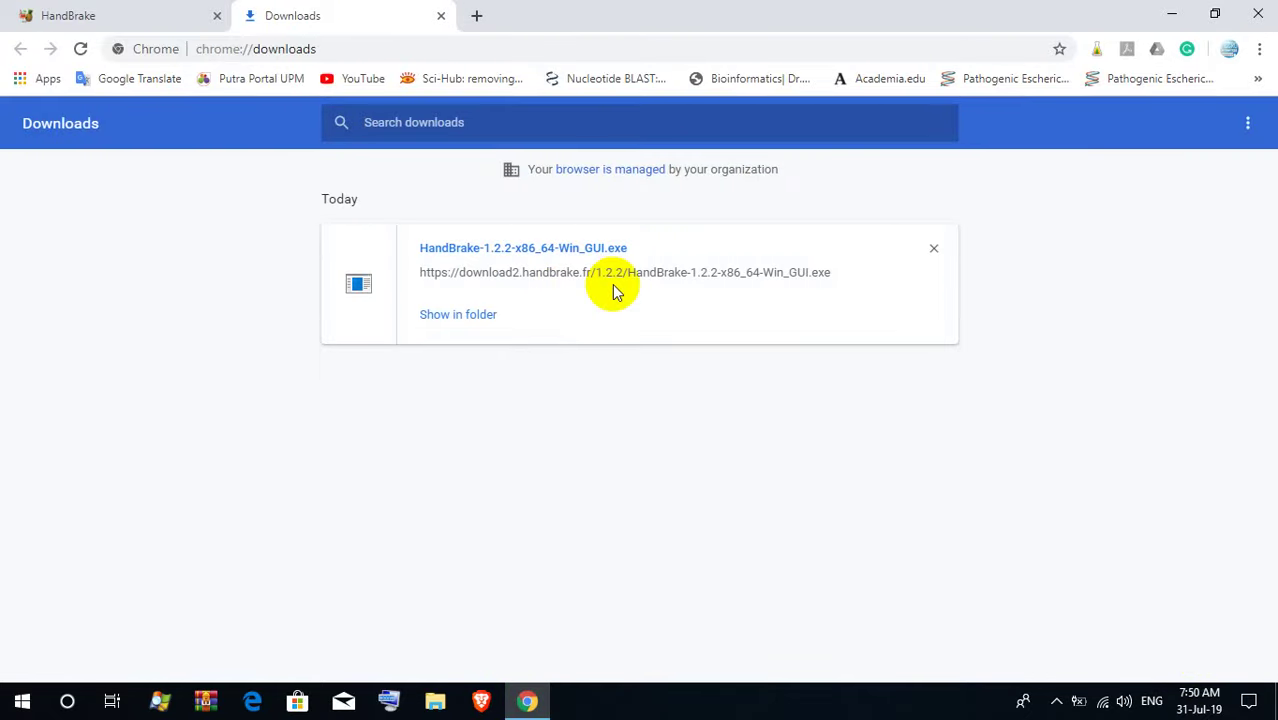
left_click(462, 316)
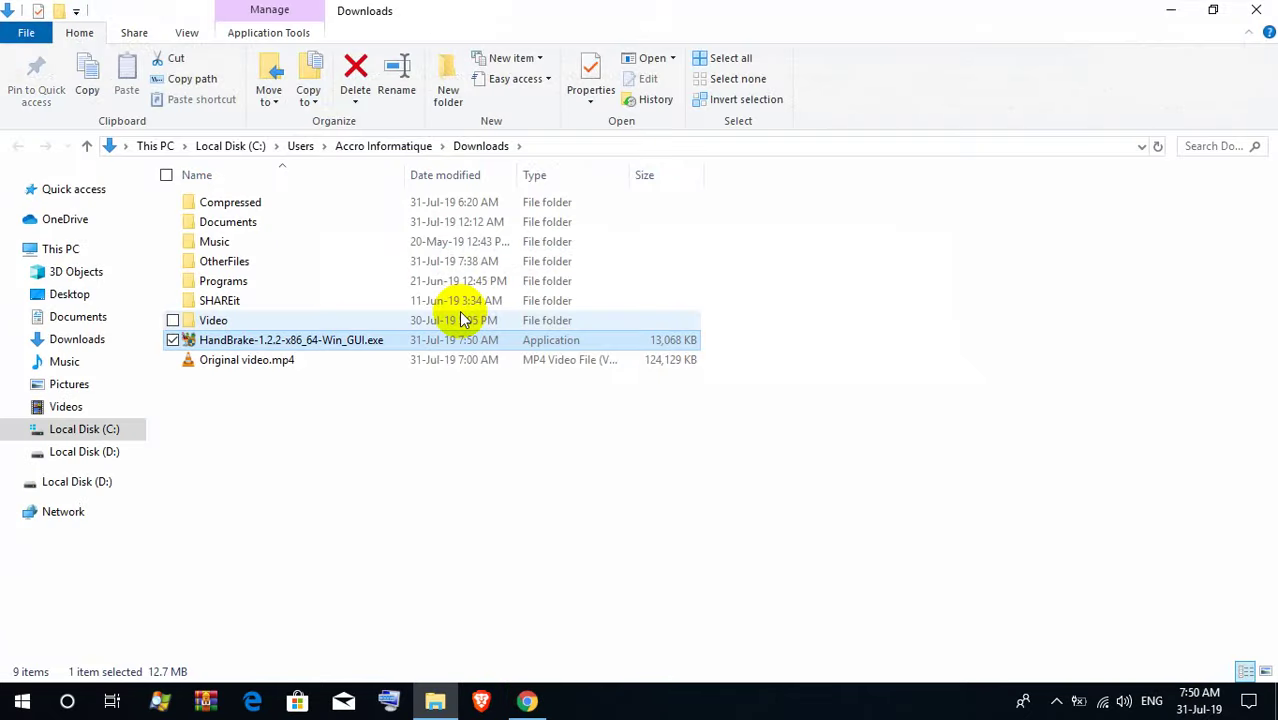
right_click(352, 345)
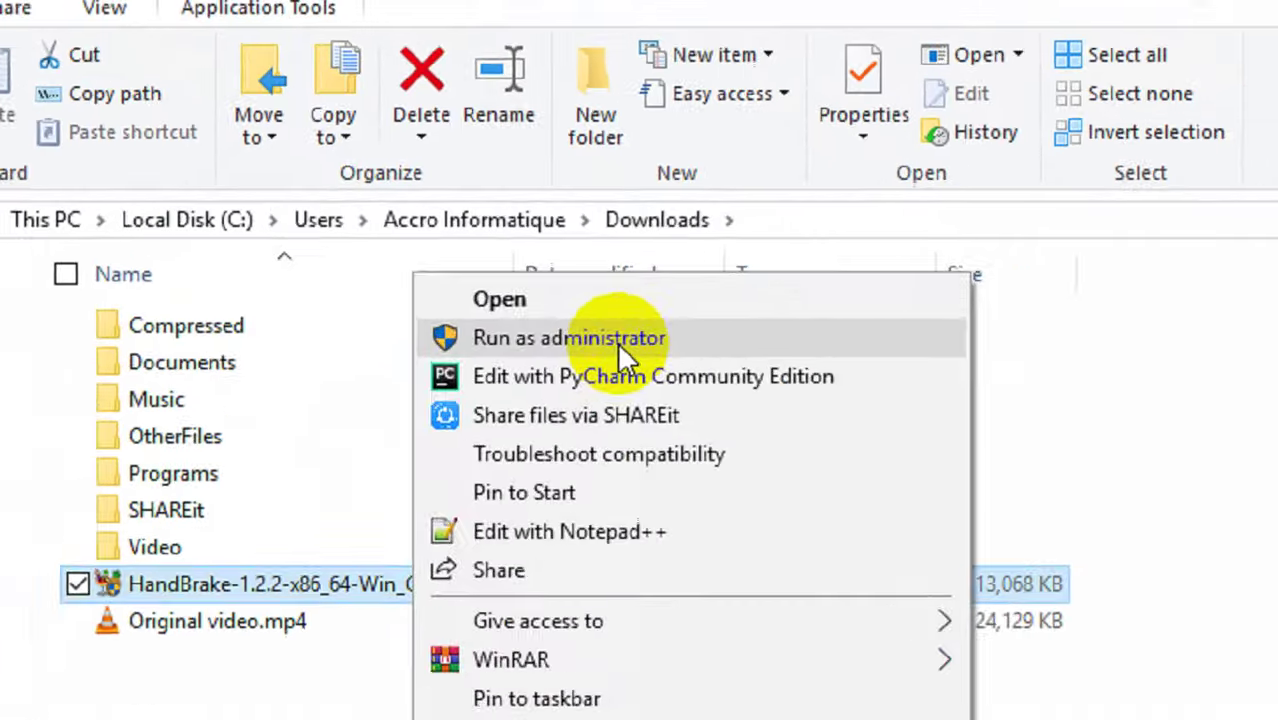
left_click(462, 212)
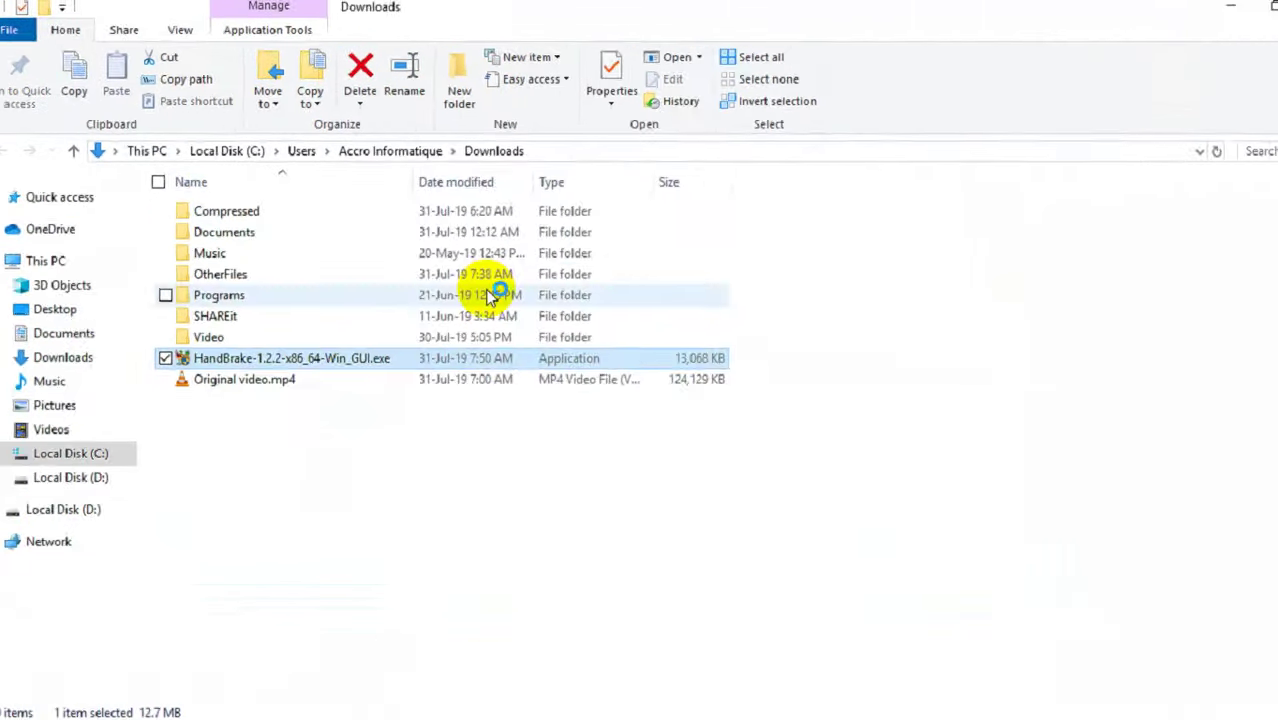
- Install HandBrake 1.2.2 into the default destination folder C:\Program Files\HandBrake and finish the setup
left_click(740, 500)
left_click(742, 501)
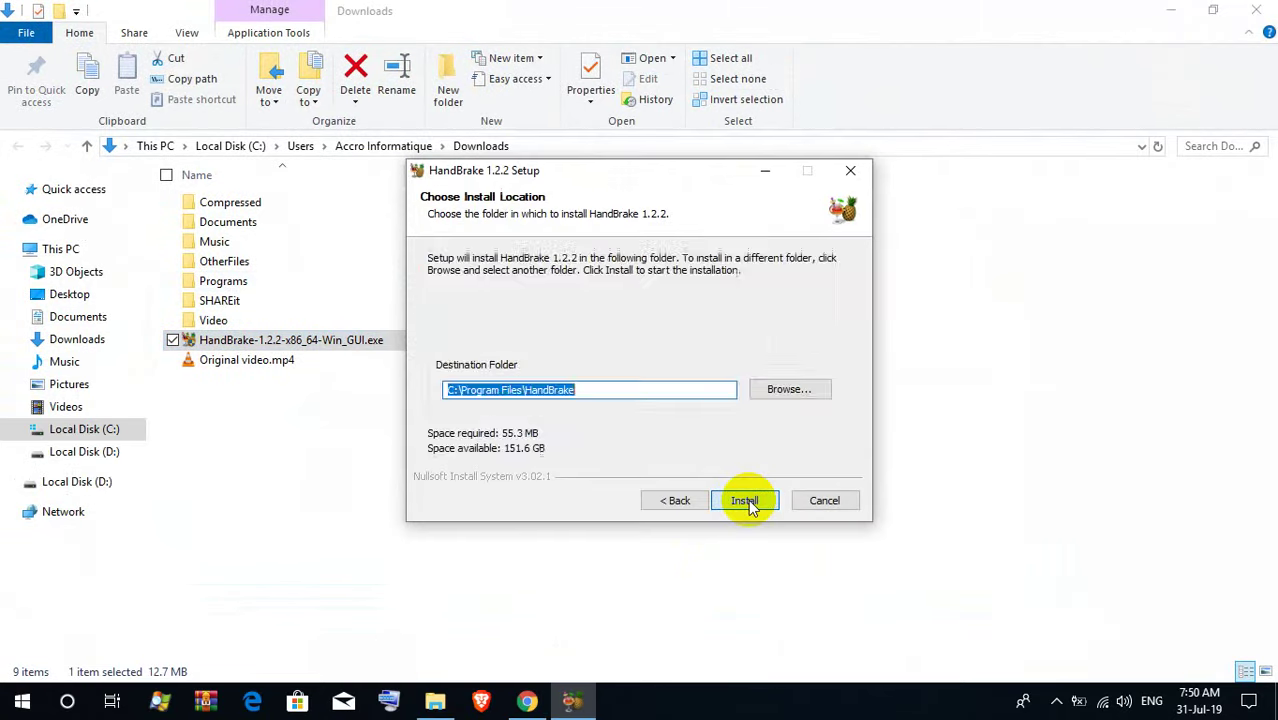
left_click(749, 499)
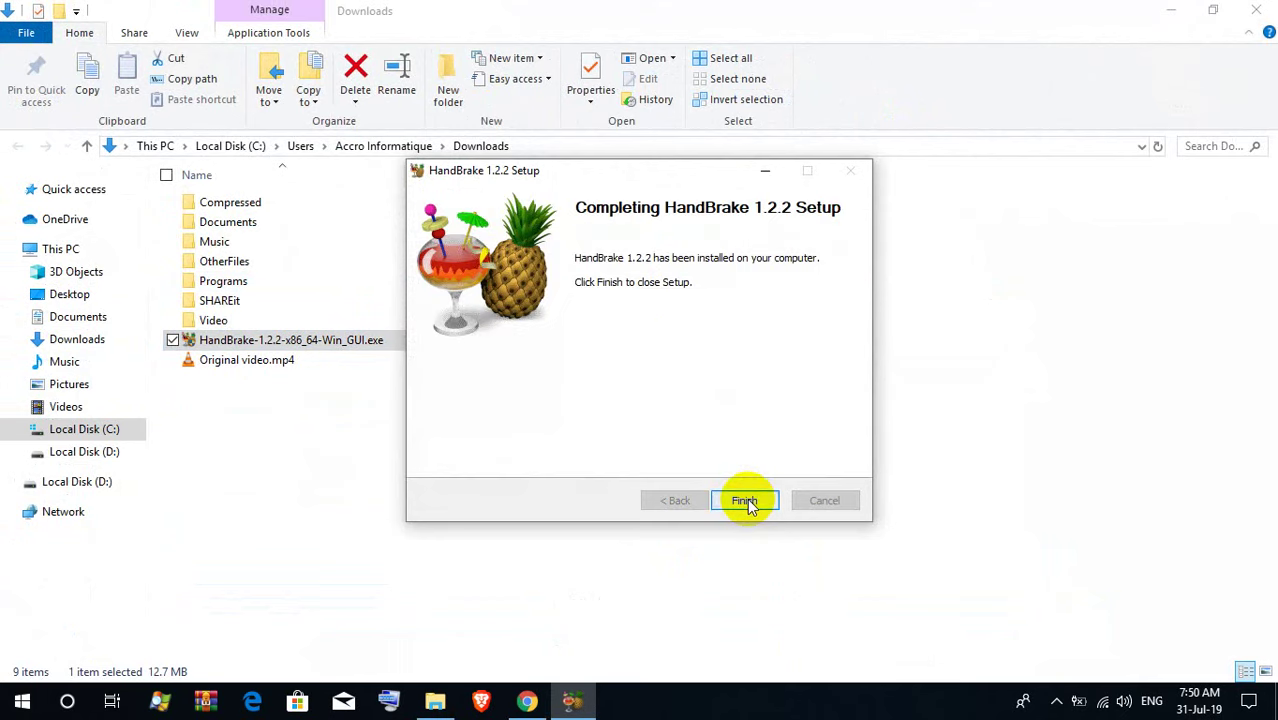
left_click(745, 501)
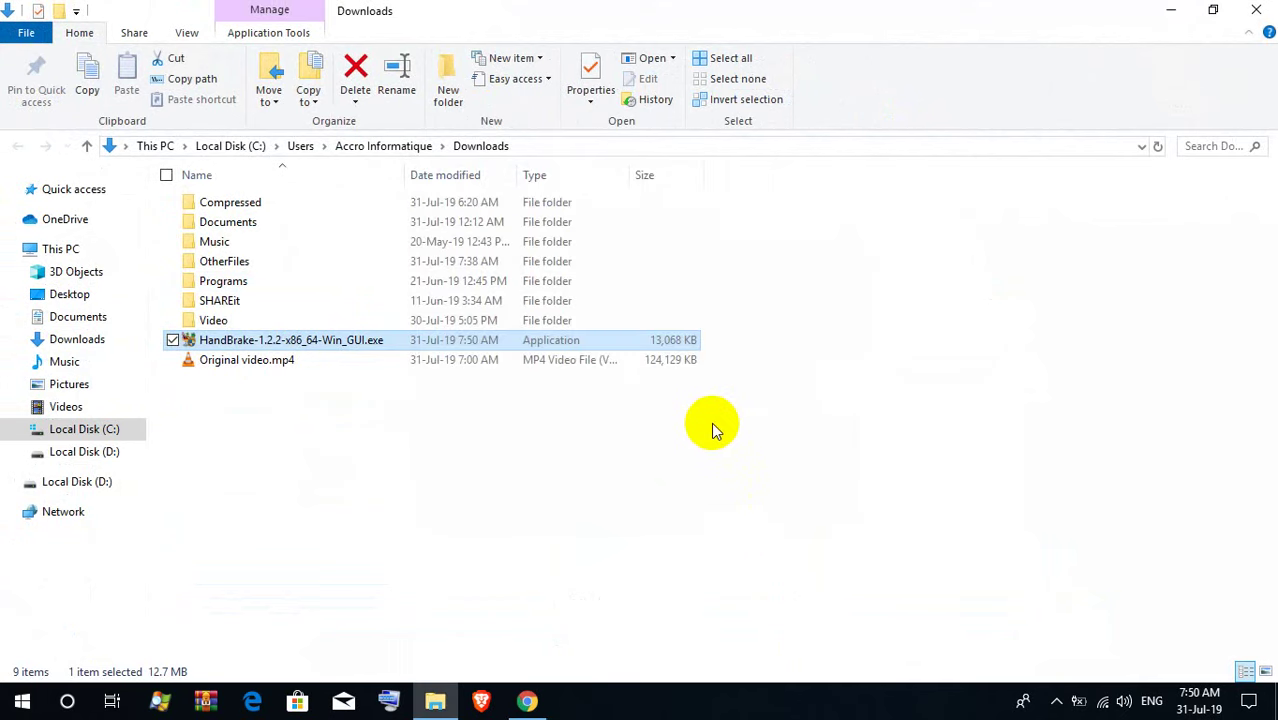
- Clear the open windows from the desktop and launch HandBrake as administrator from its desktop shortcut
left_click(1170, 10)
left_click(1168, 12)
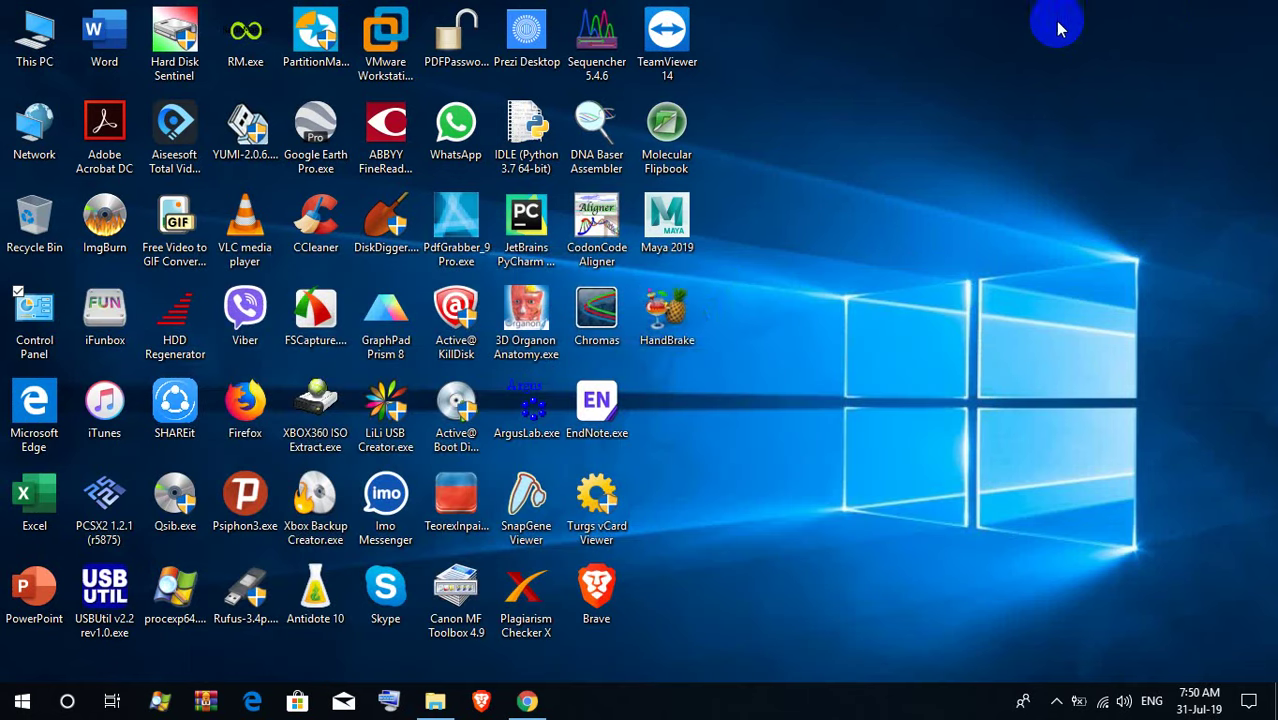
left_click(685, 328)
right_click(688, 322)
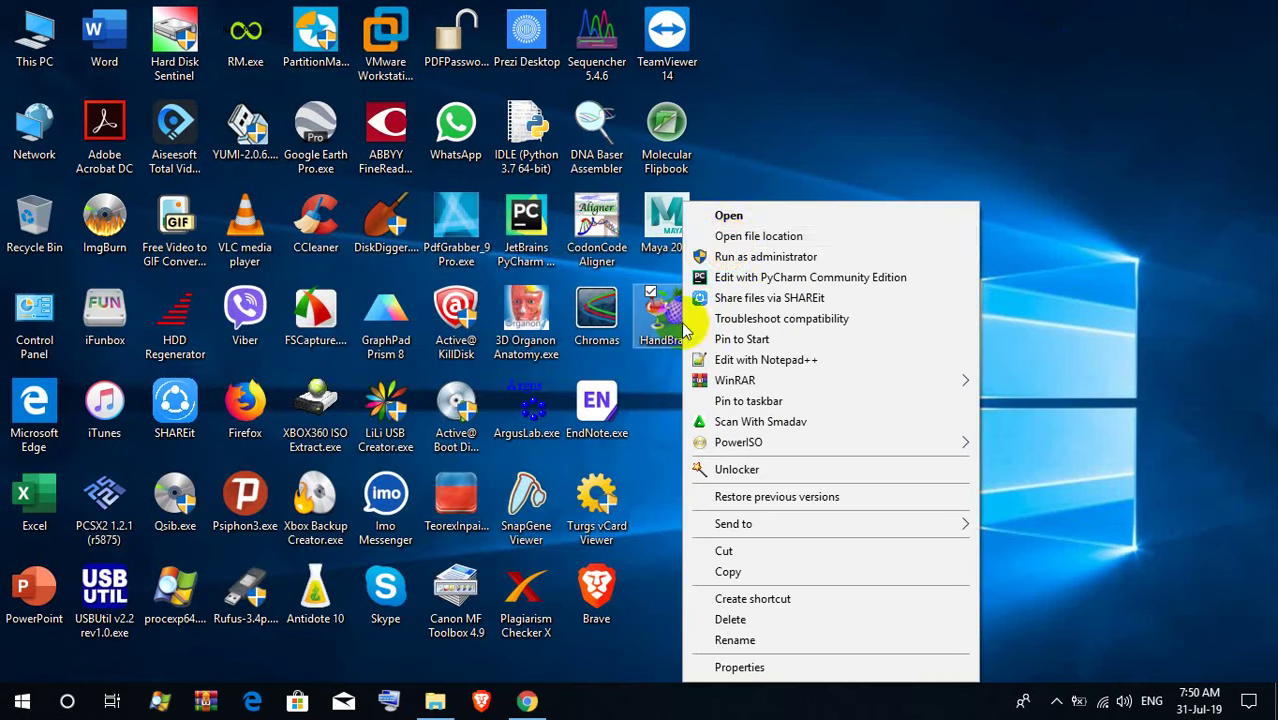
left_click(727, 250)
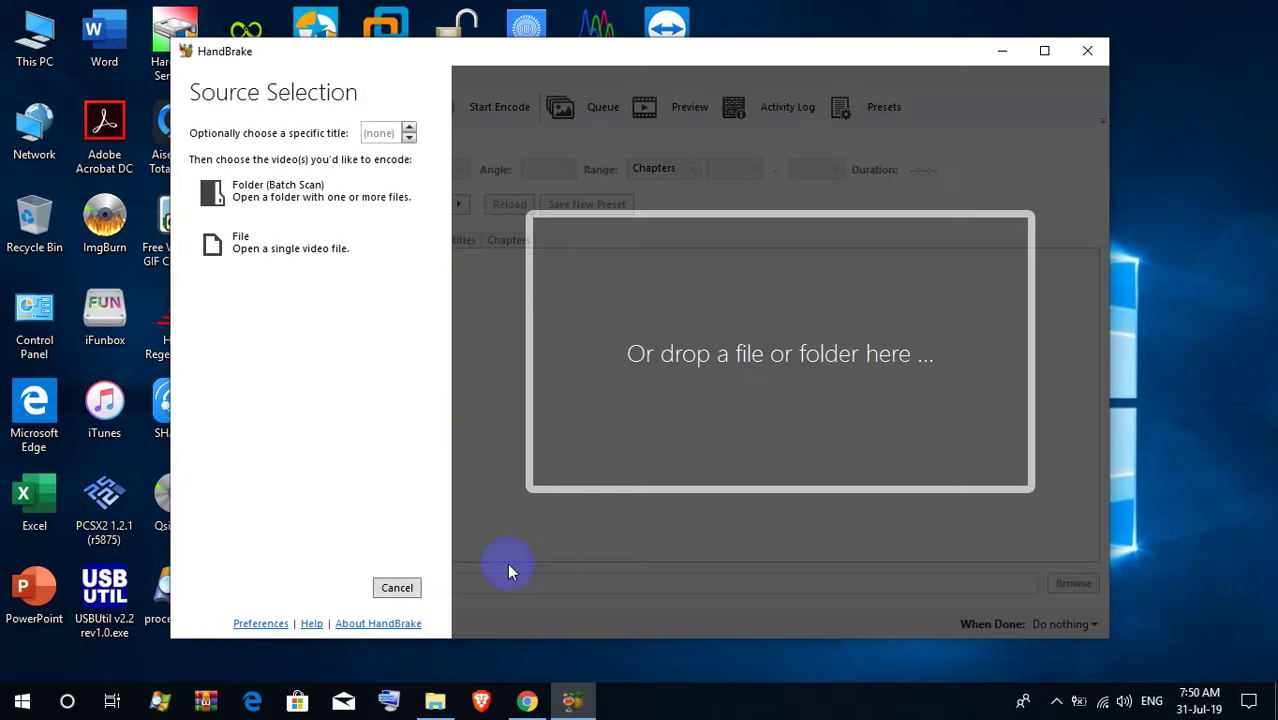
- Switch to the Downloads folder in File Explorer and check the file size of Original video.mp4 in its properties
left_click(435, 700)
left_click(242, 364)
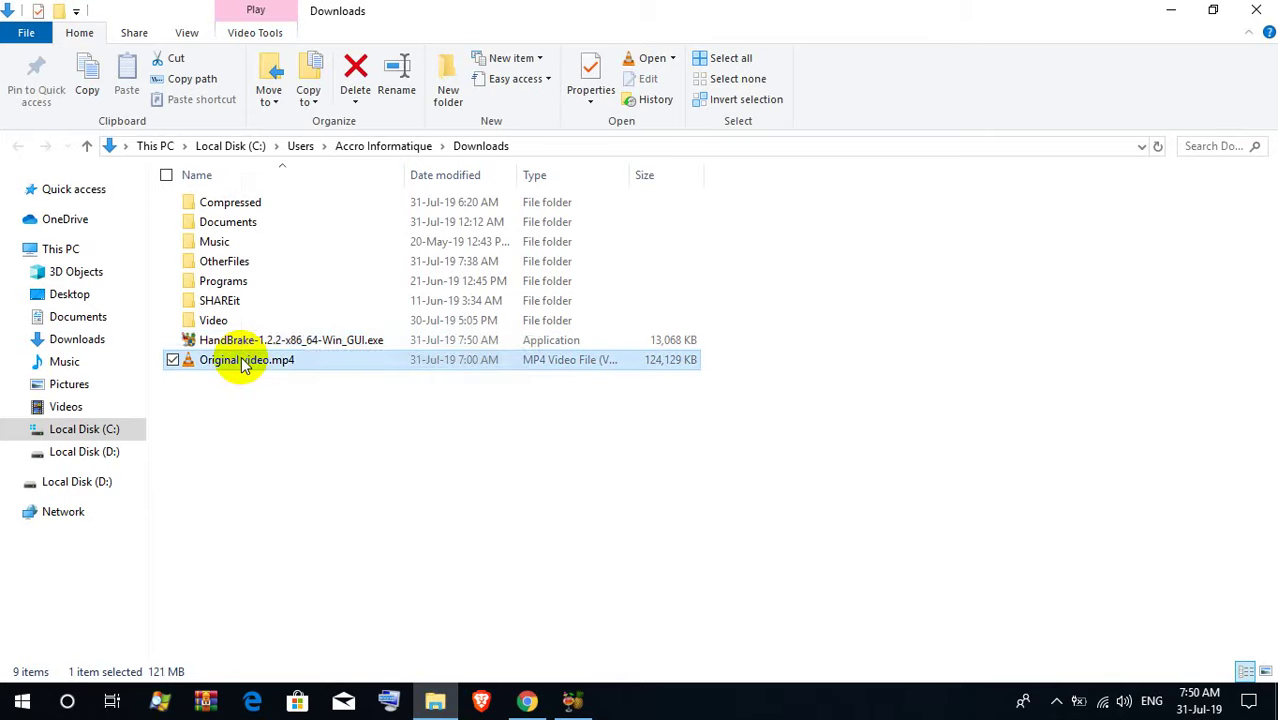
right_click(245, 366)
left_click(311, 667)
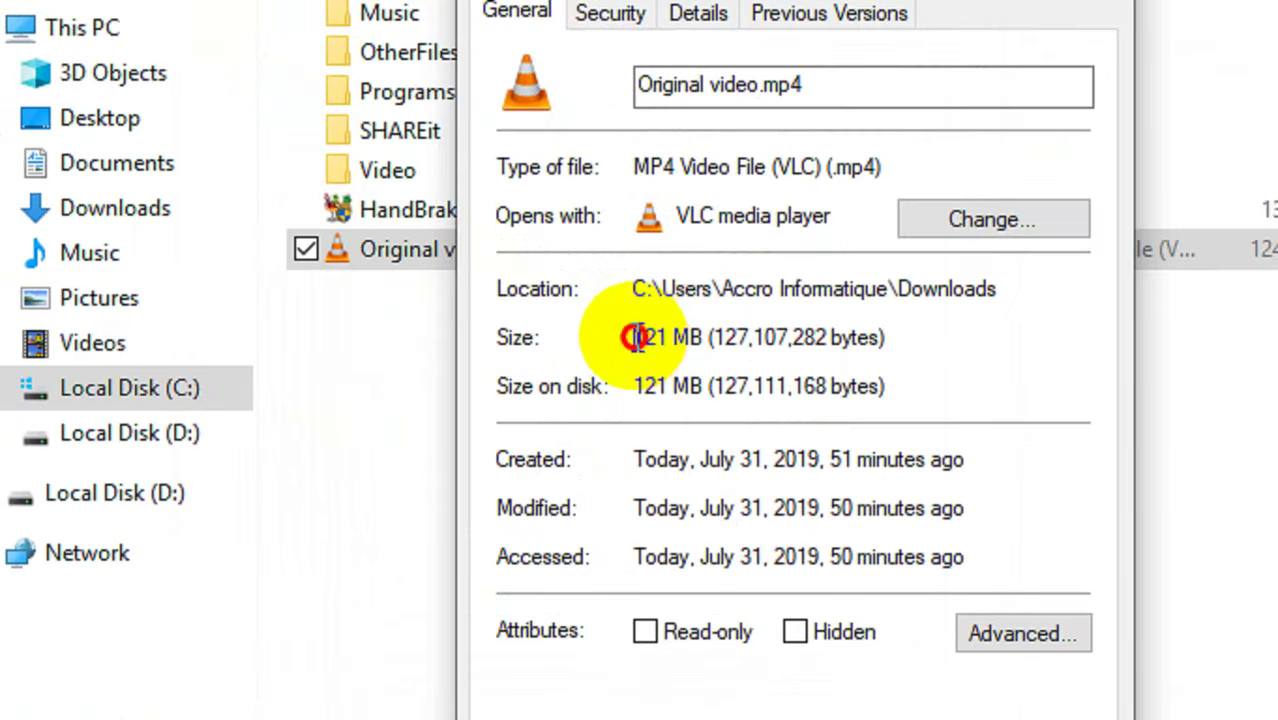
left_click_drag(634, 337, 890, 337)
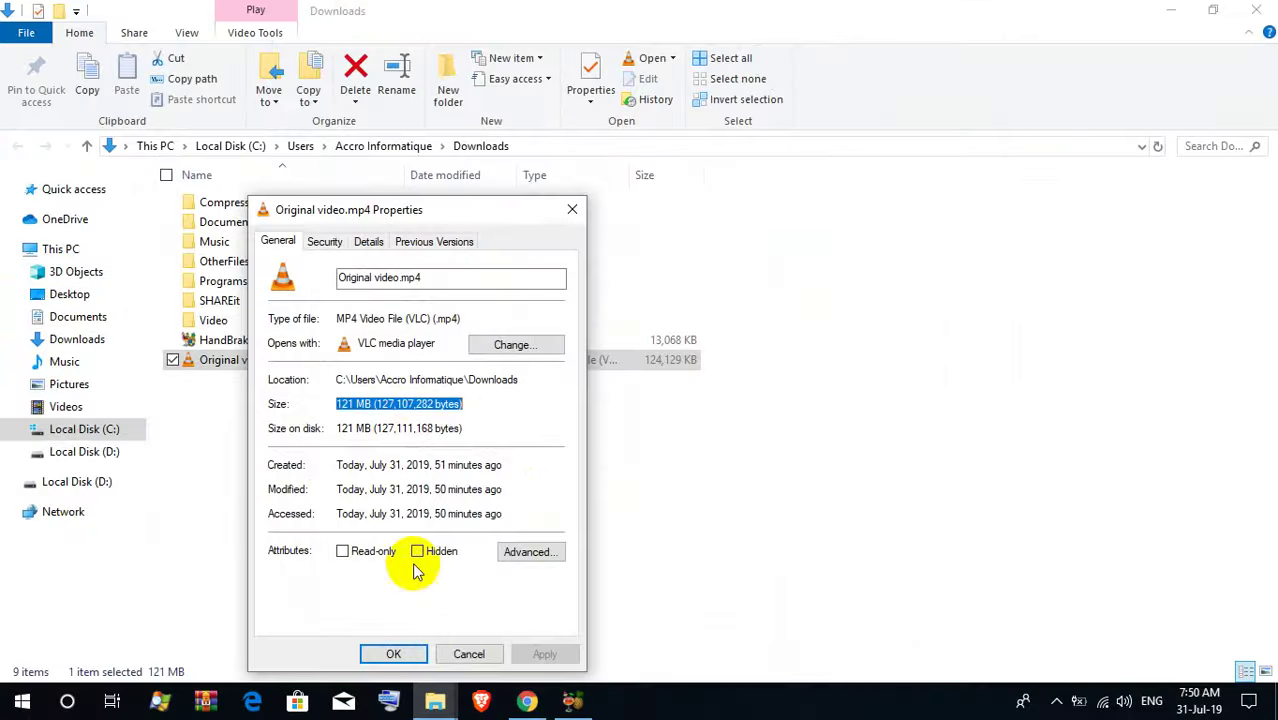
left_click(403, 653)
- Play Original video.mp4 briefly in full screen in VLC media player, and close the player
double_click(265, 362)
double_click(621, 336)
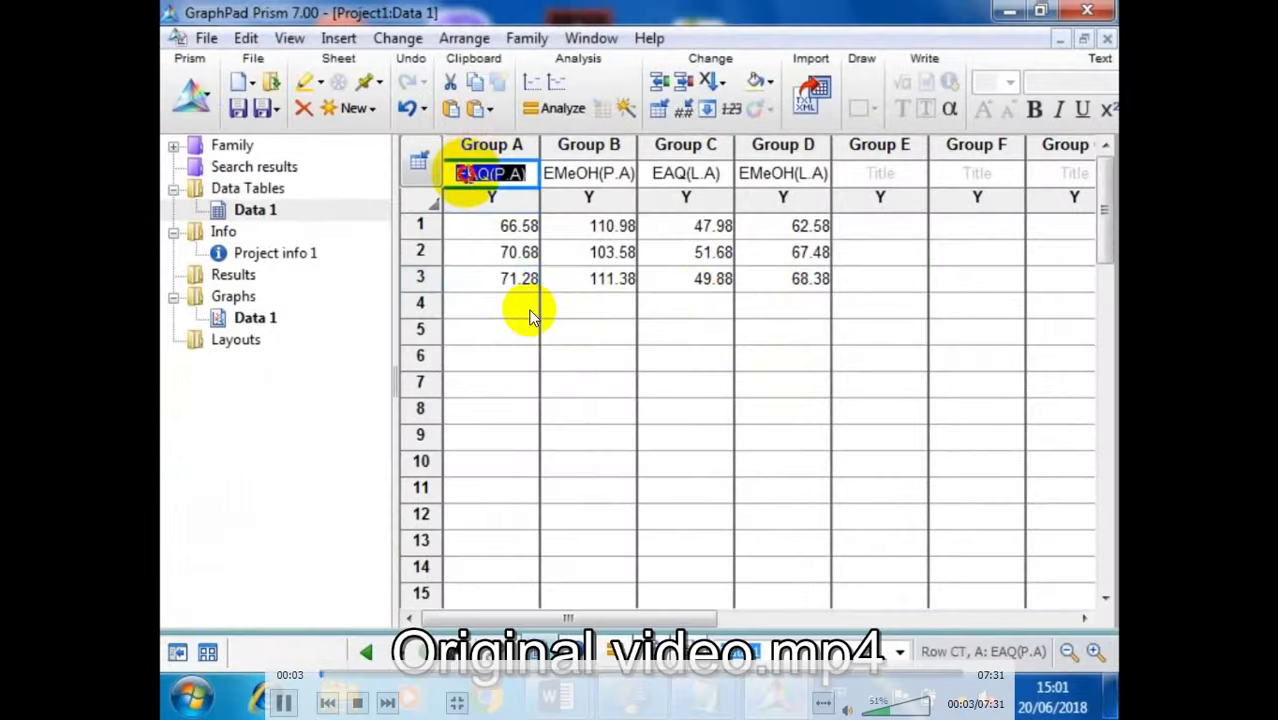
key("Escape")
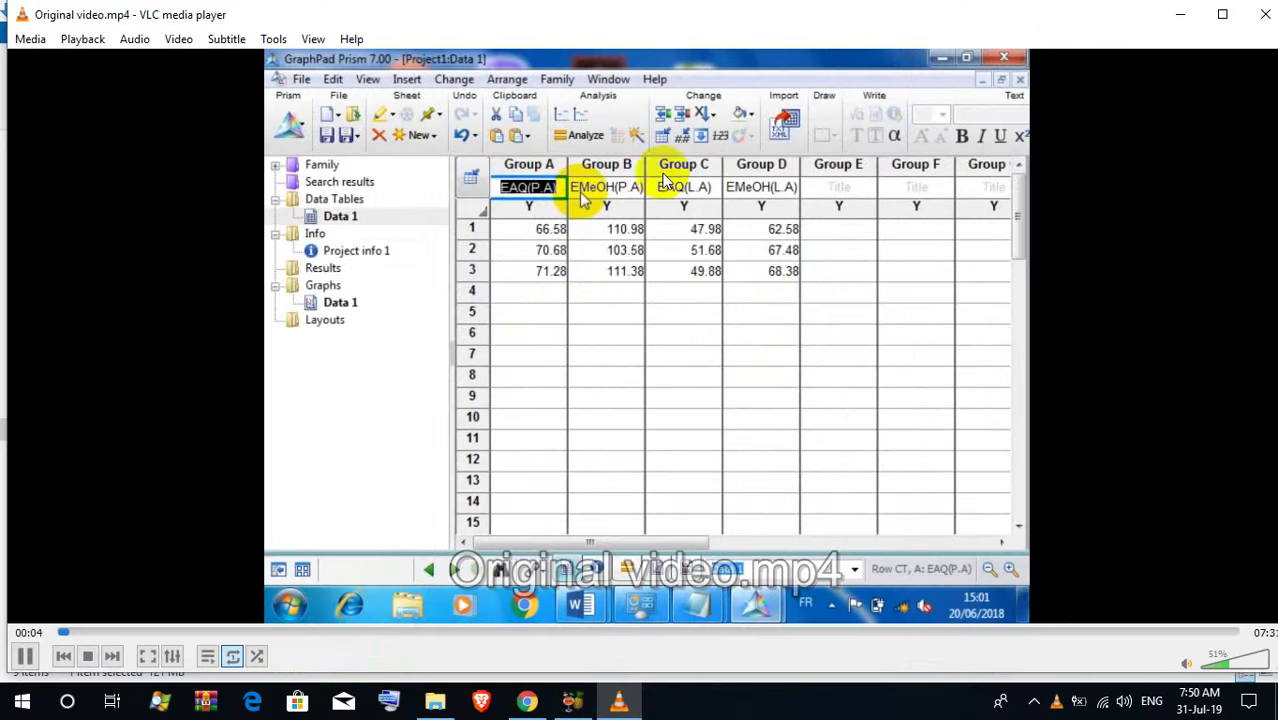
left_click(1256, 14)
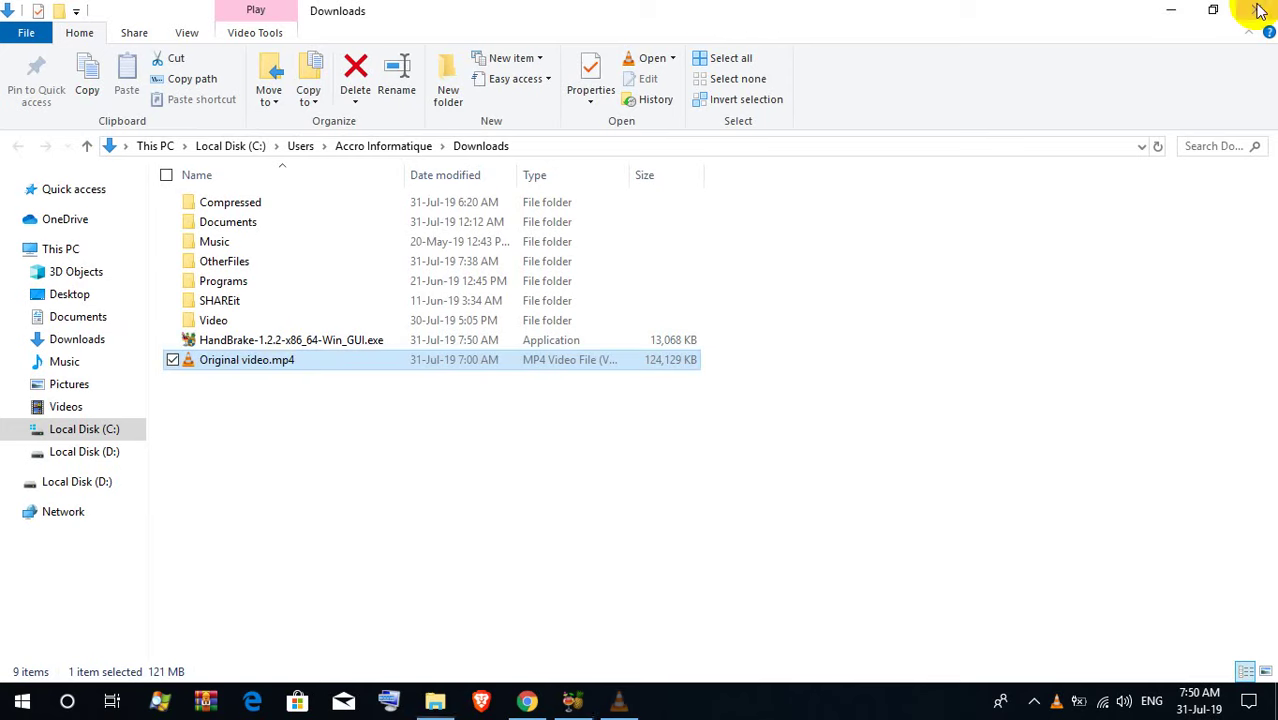
left_click(258, 364)
type("th")
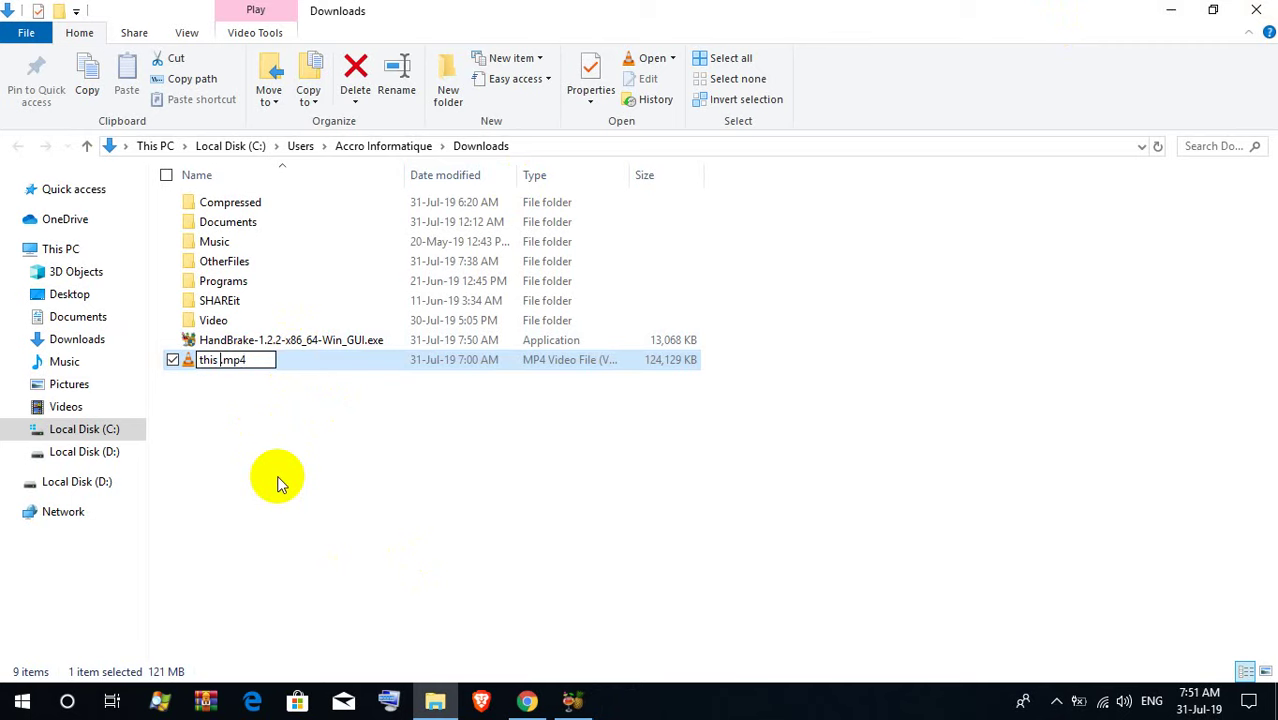
type("is is my original video, the")
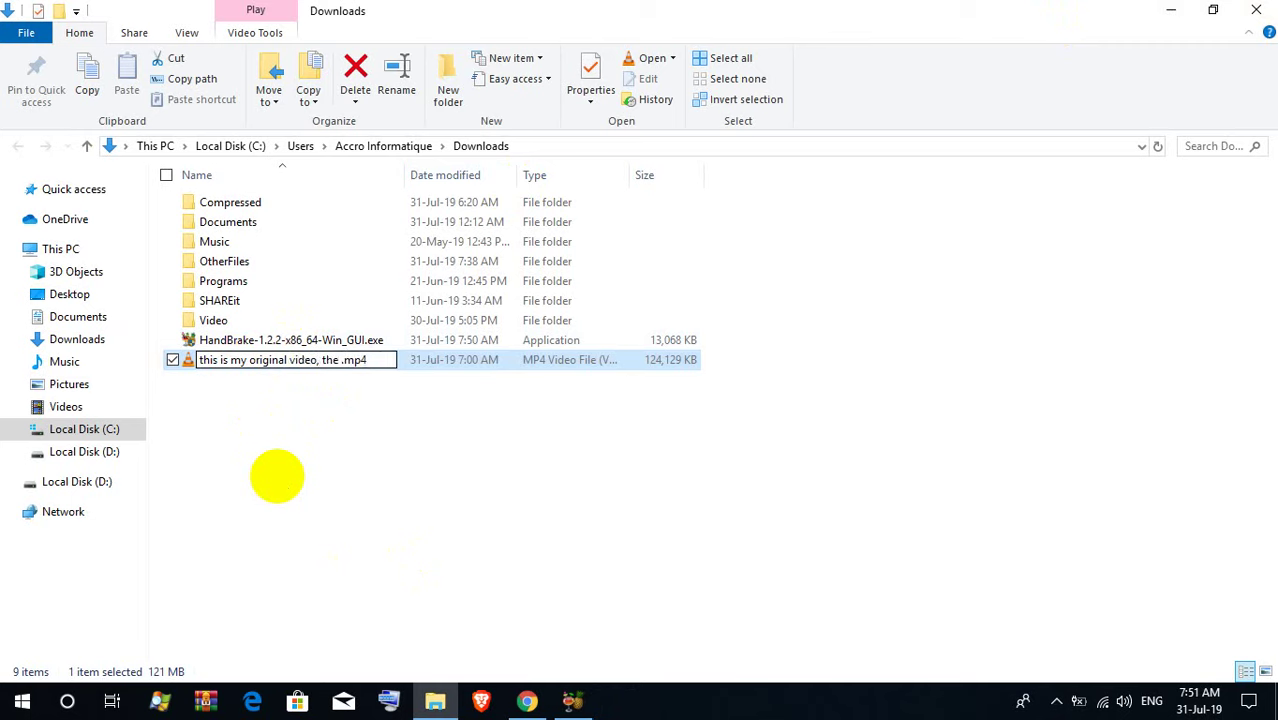
type("i")
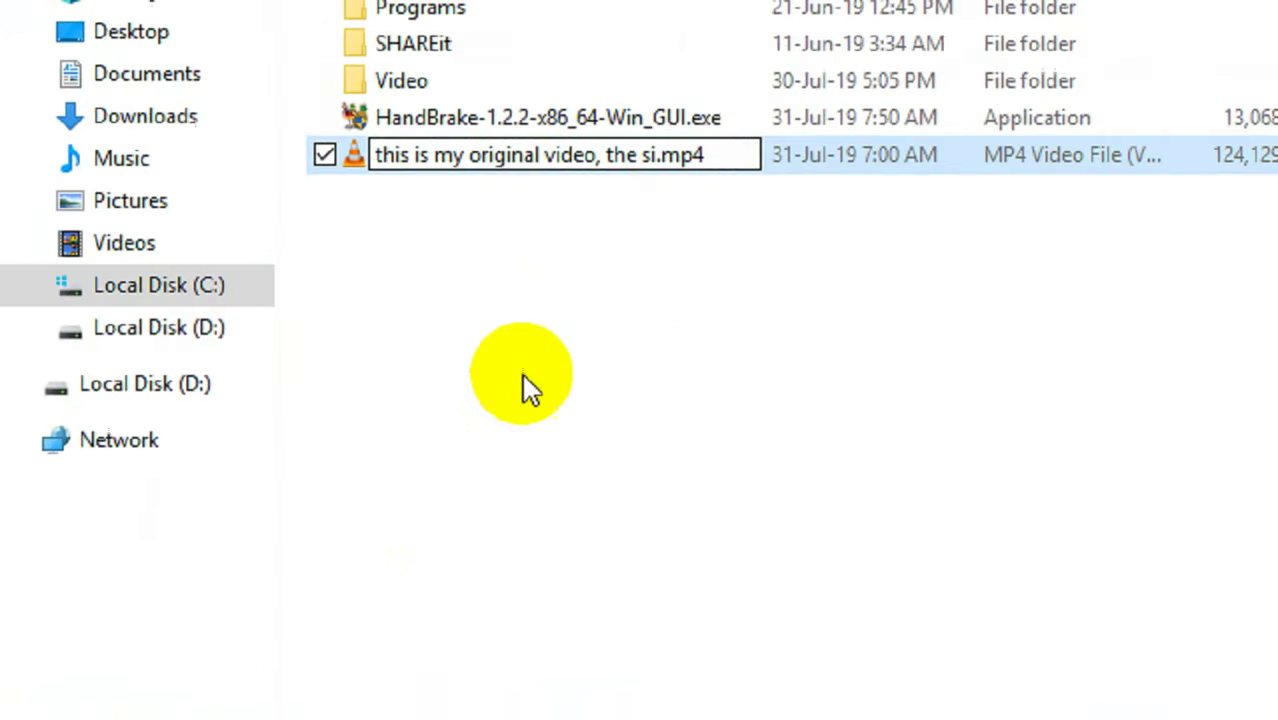
type("ze ")
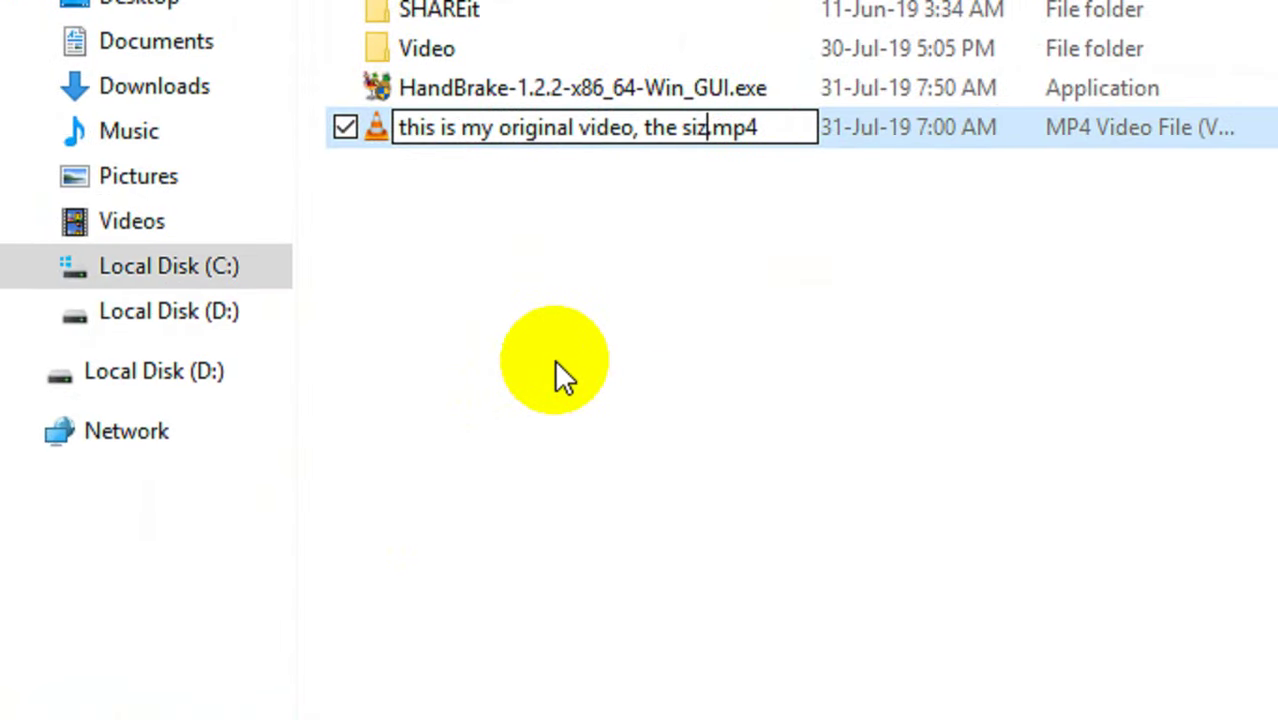
type("is ")
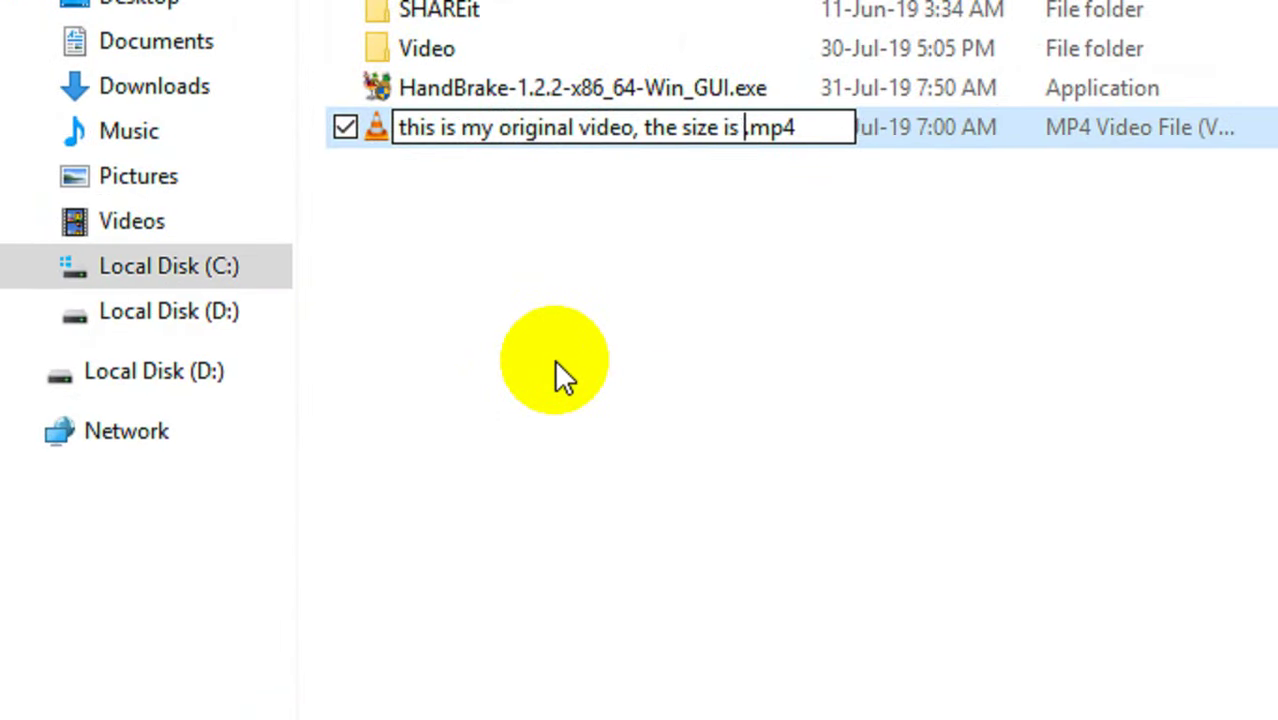
type("about")
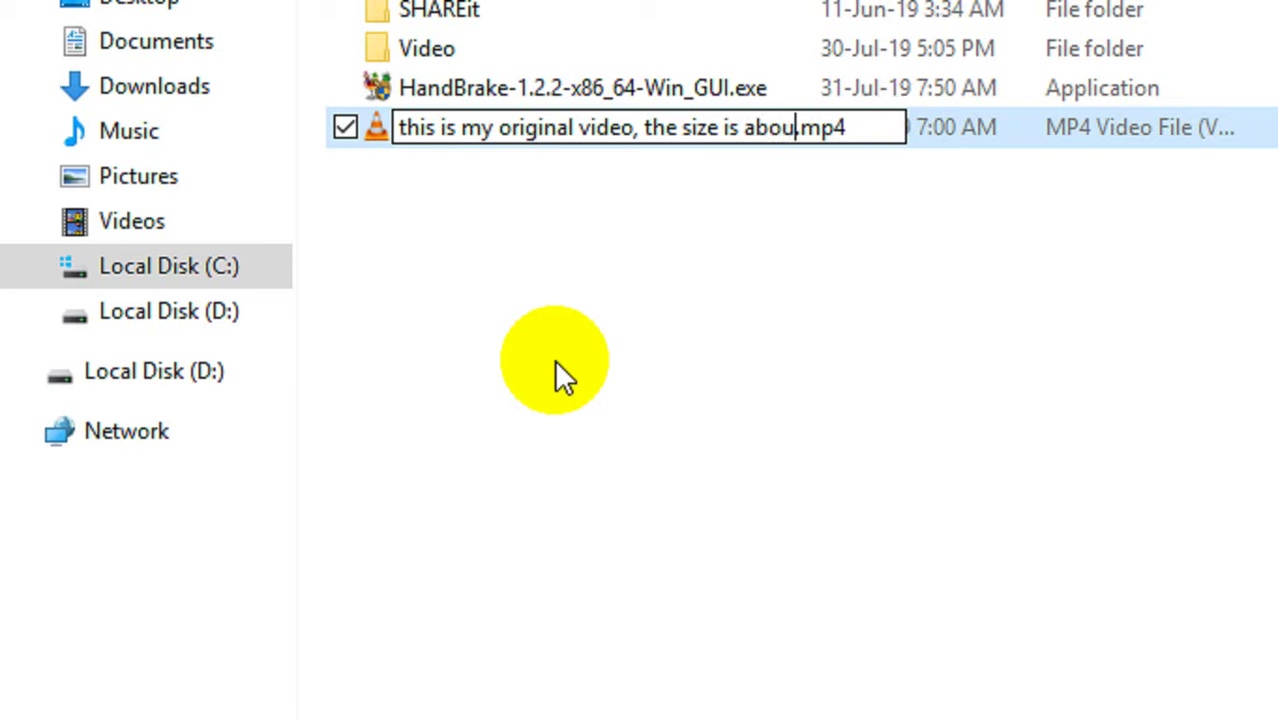
type(" 1")
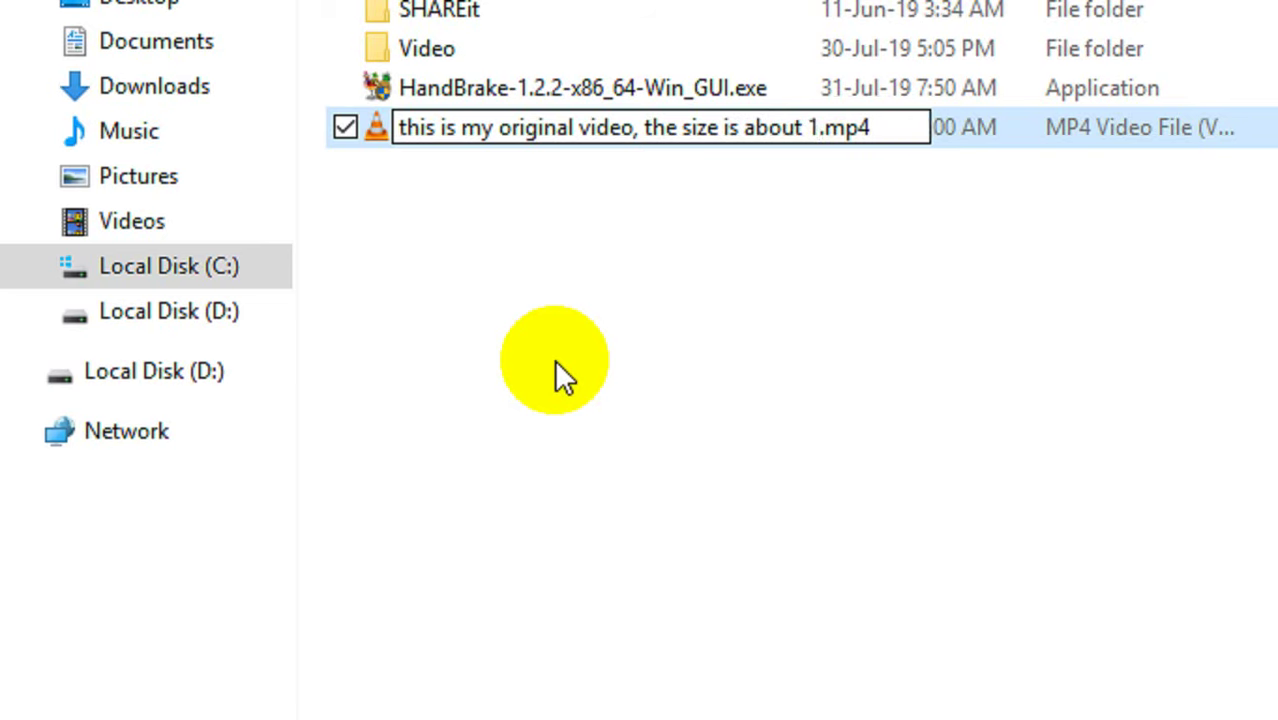
type("25 mb")
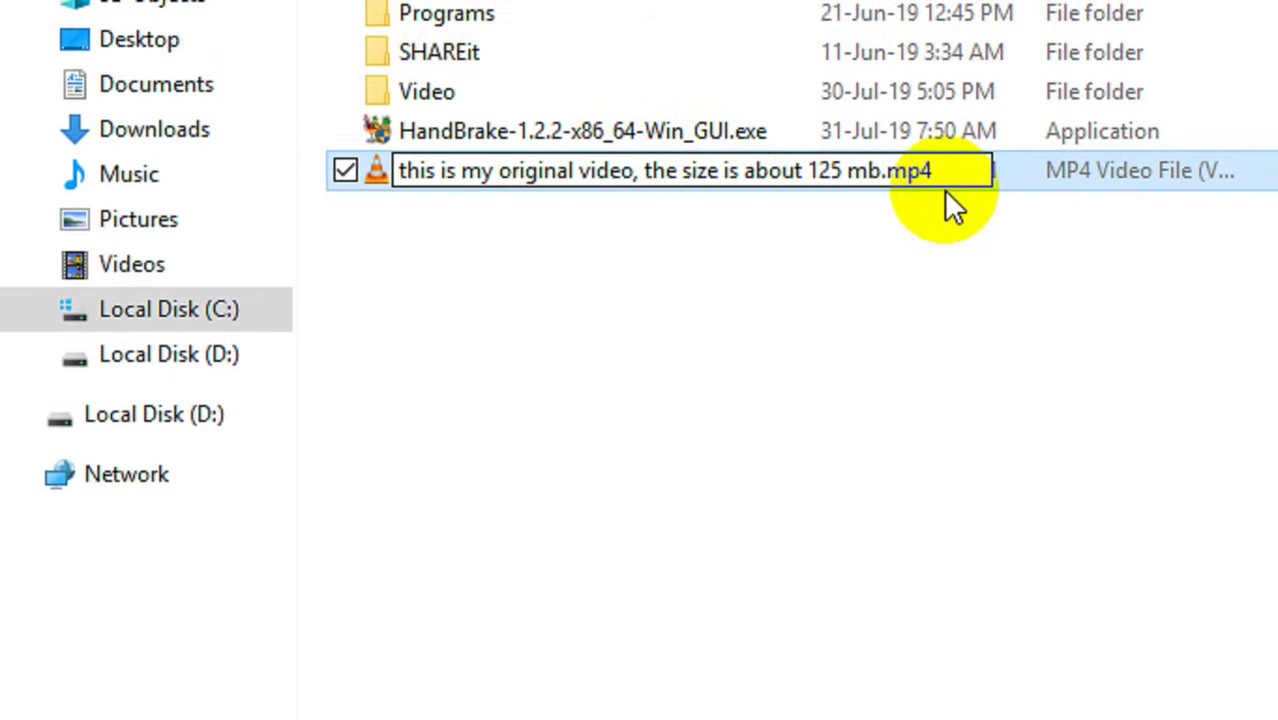
key("Escape")
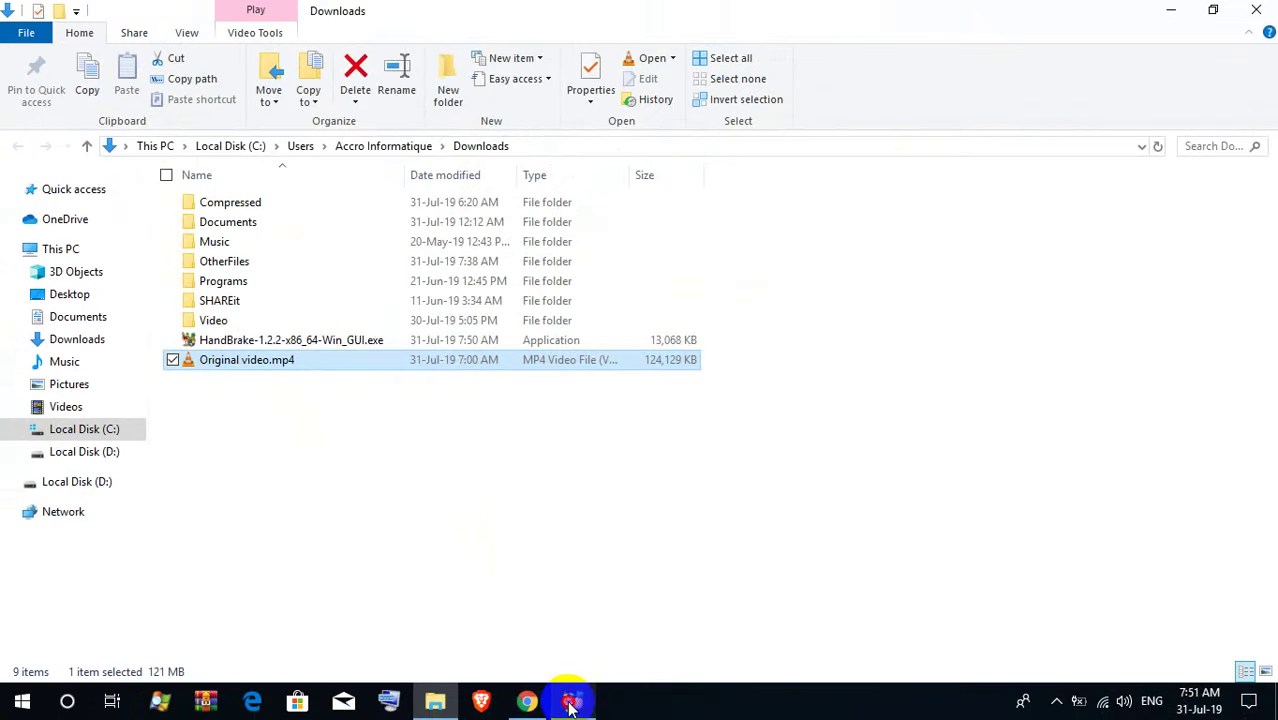
- Switch to HandBrake and open Original video.mp4 from the Downloads folder as a single-file source
left_click(570, 703)
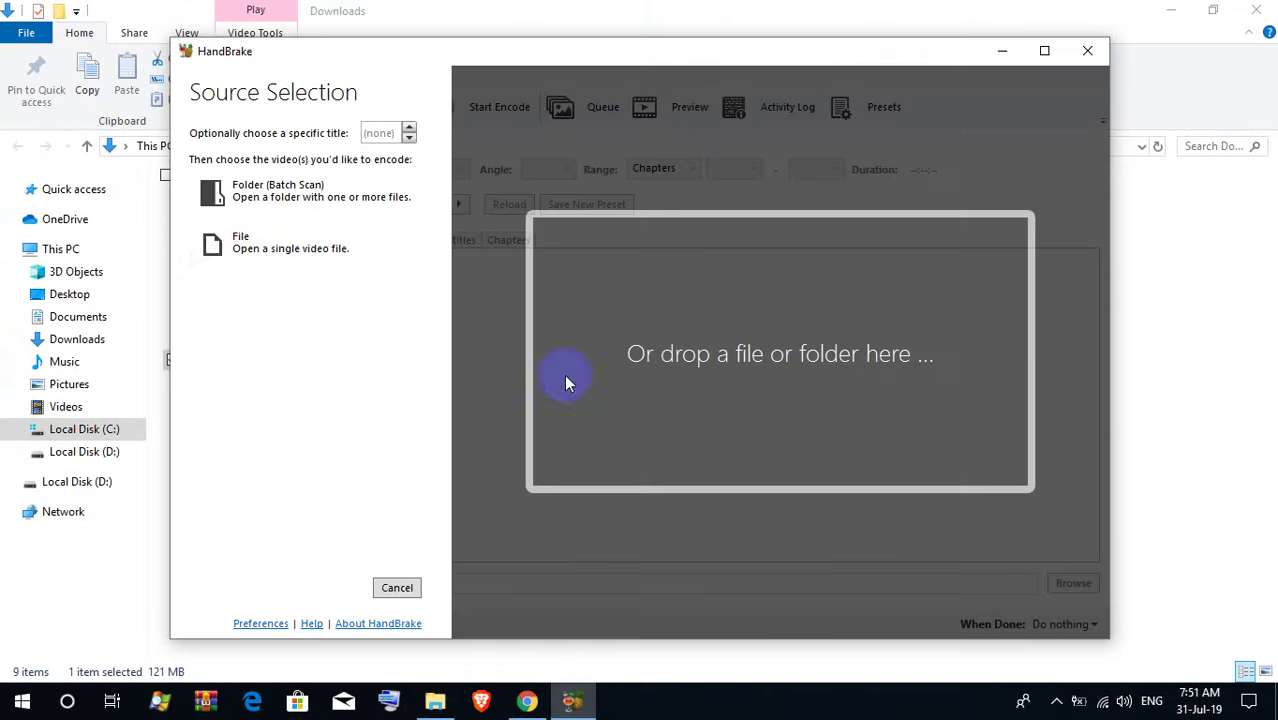
left_click(258, 254)
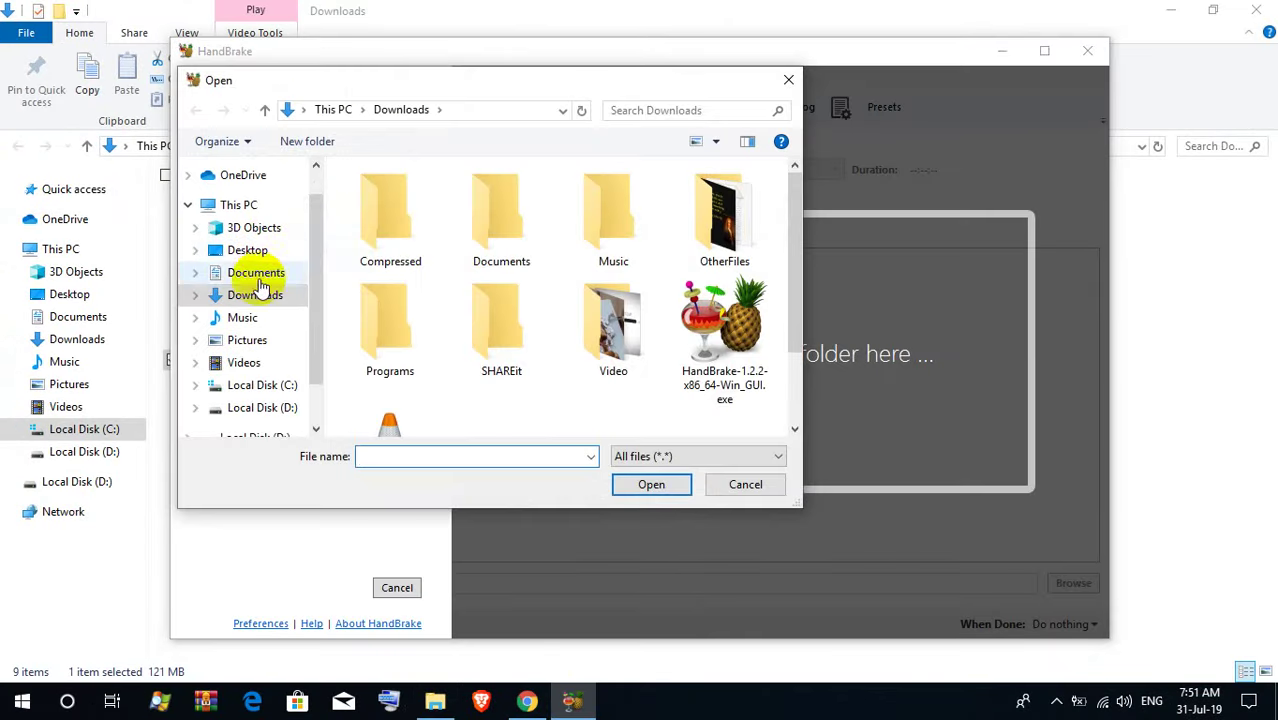
scroll(515, 323, "down", 1)
left_click(426, 383)
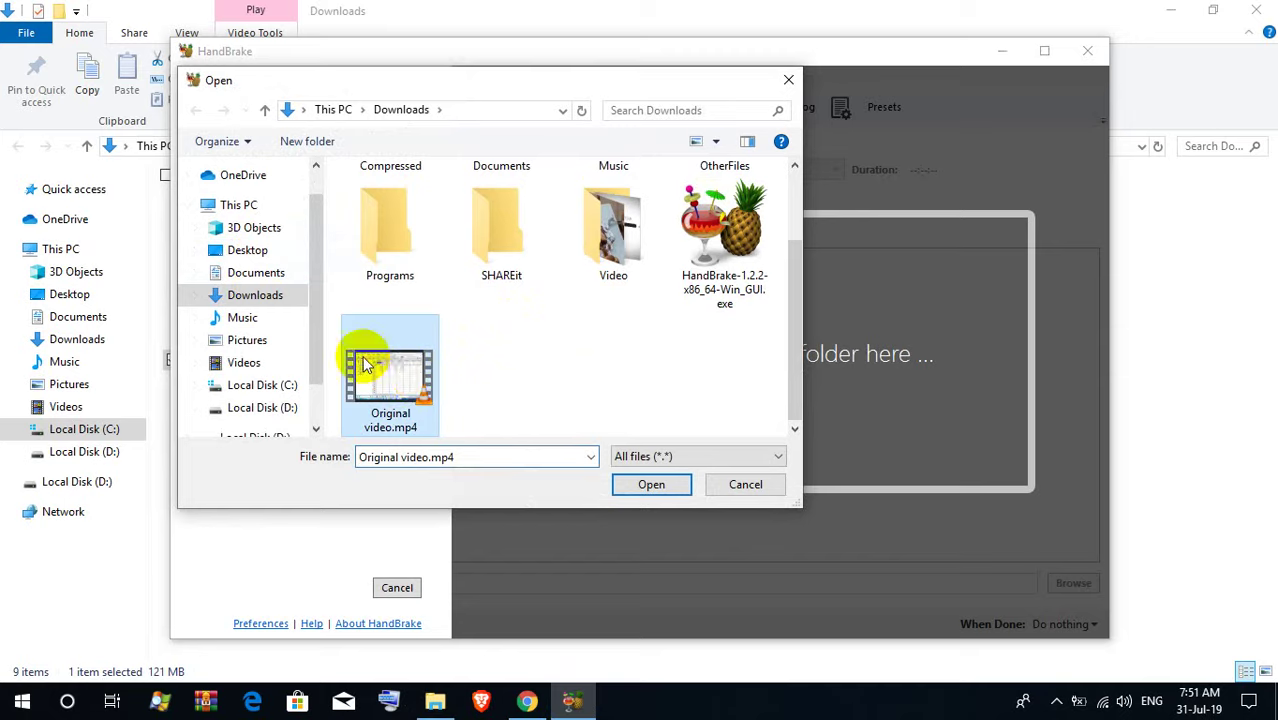
left_click(648, 487)
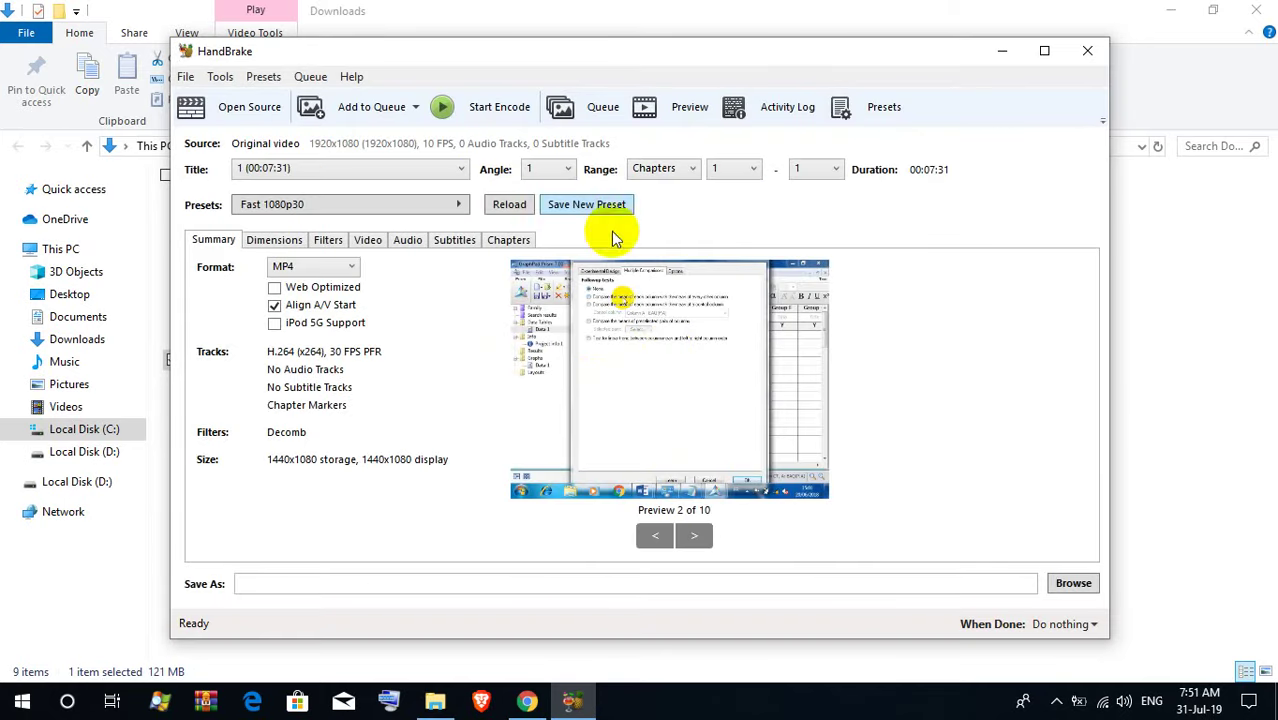
- Set the encode's output file to "reduced video.mp4" in the Downloads folder
left_click(1071, 585)
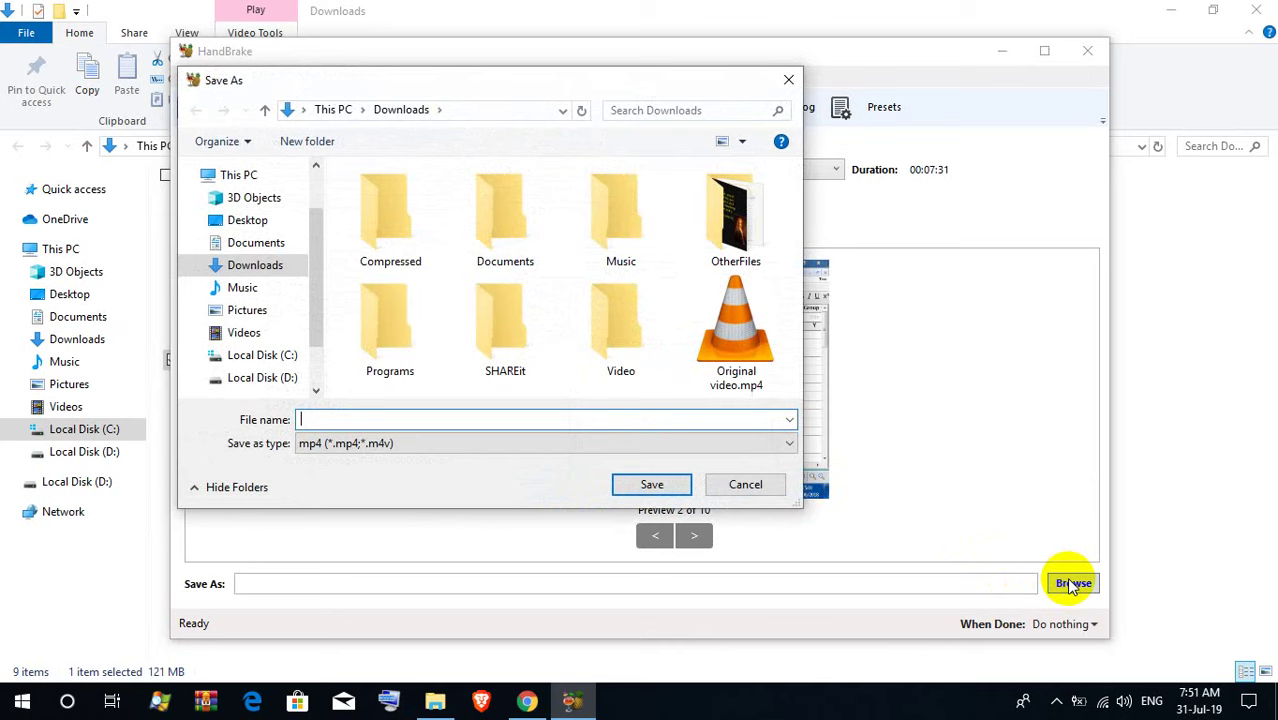
left_click(263, 275)
left_click(380, 416)
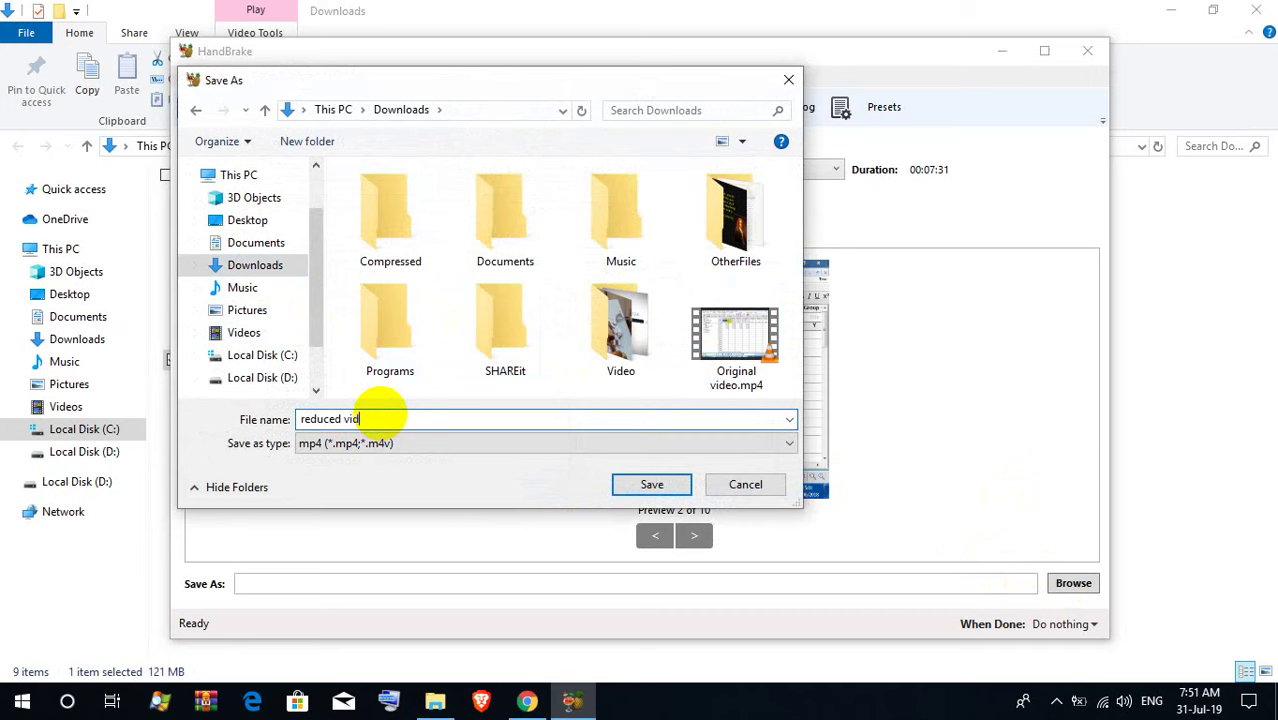
left_click(652, 485)
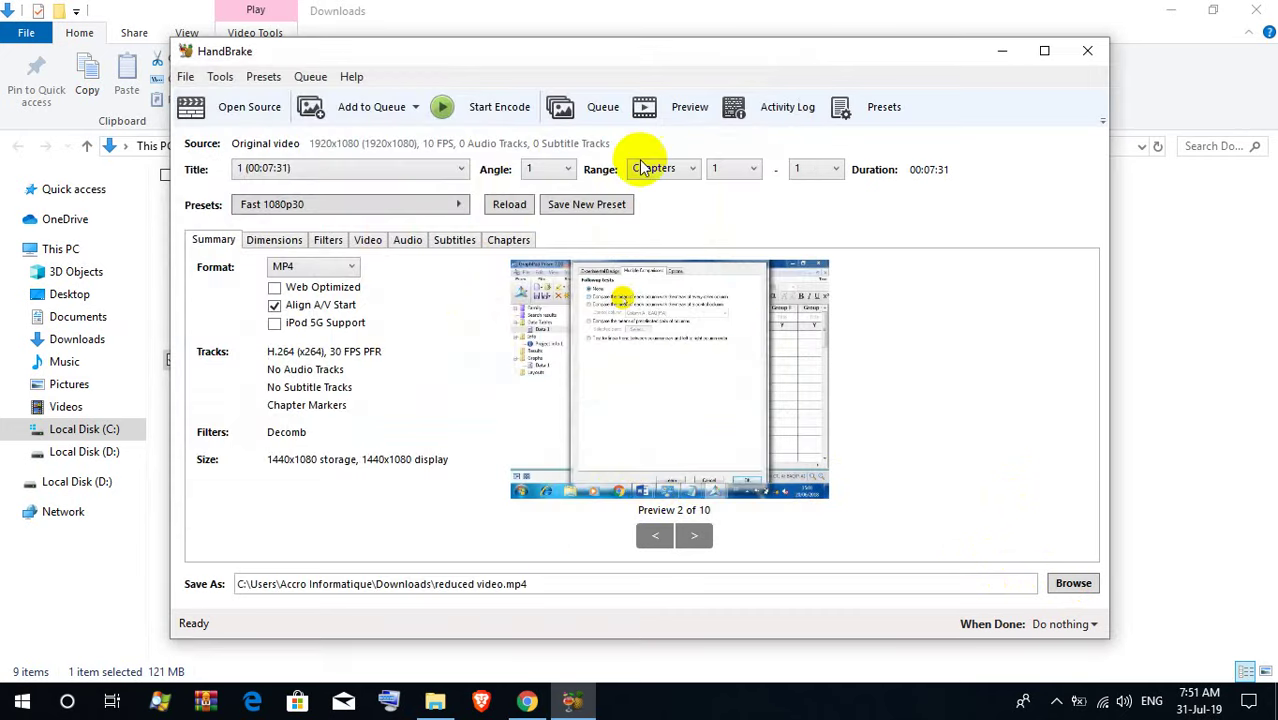
- Encode the video with the Fast 1080p30 preset and close HandBrake once the queue has finished
left_click(503, 112)
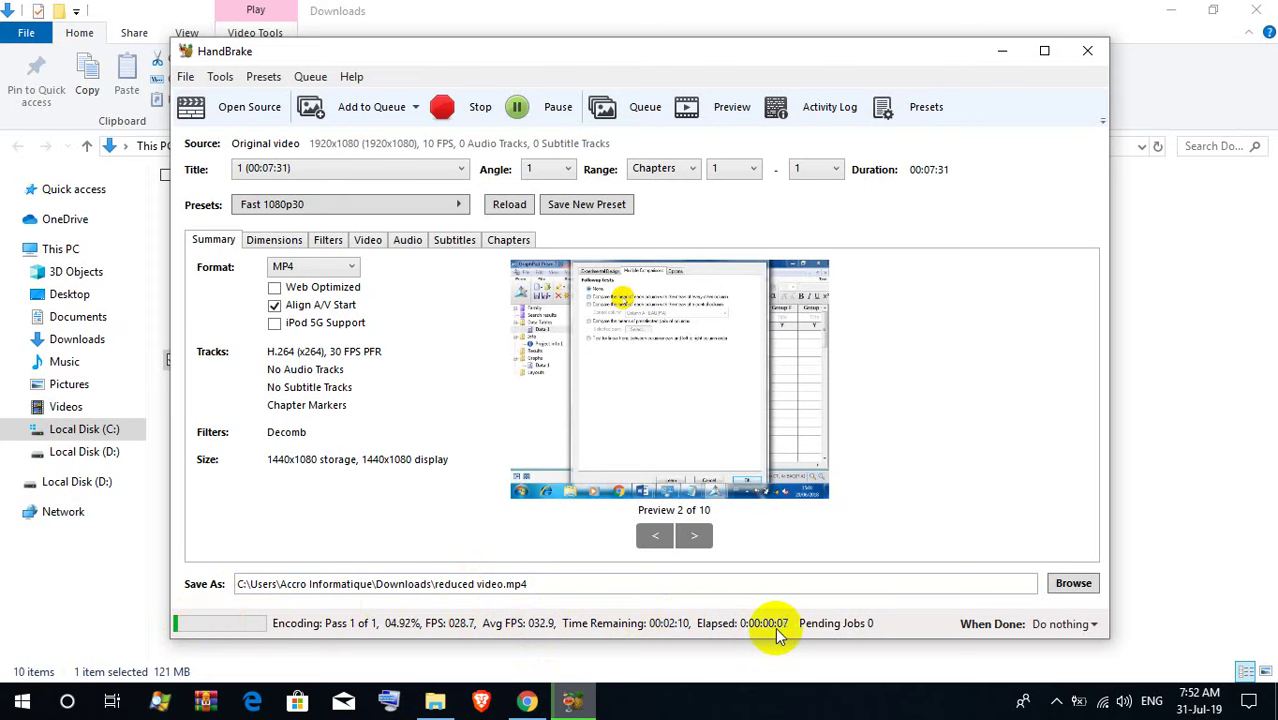
left_click(1058, 704)
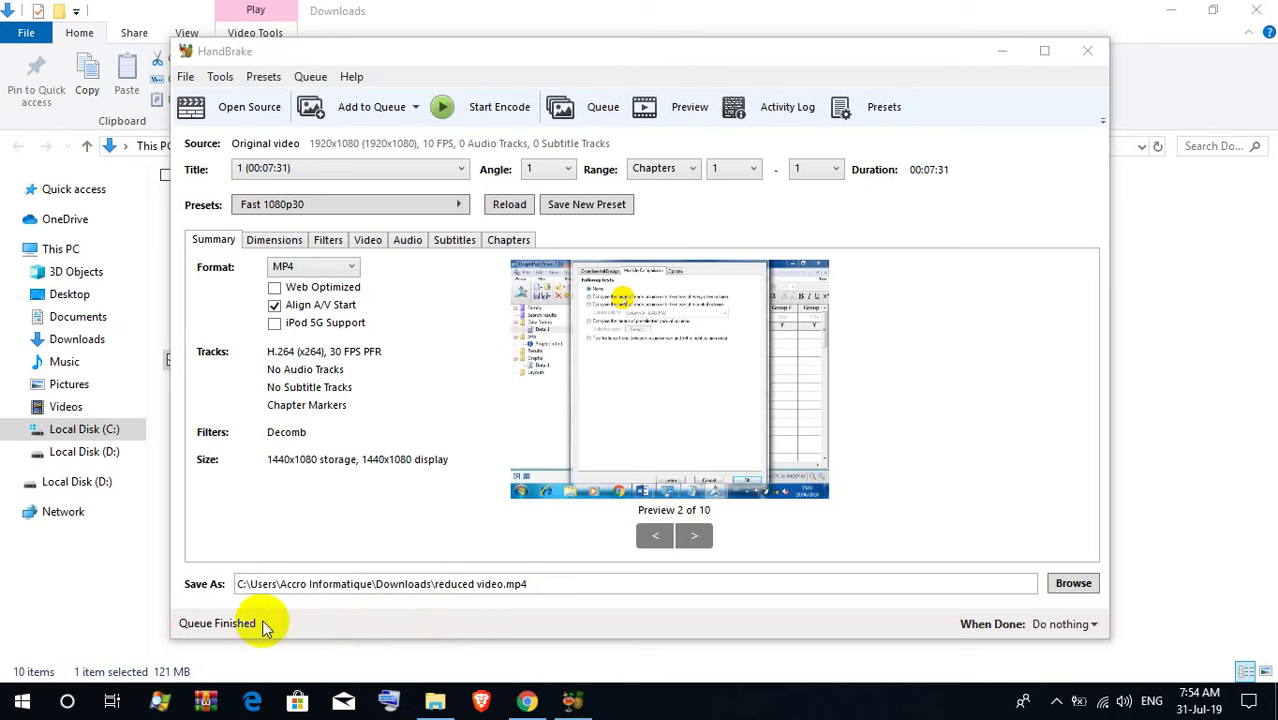
left_click(1087, 50)
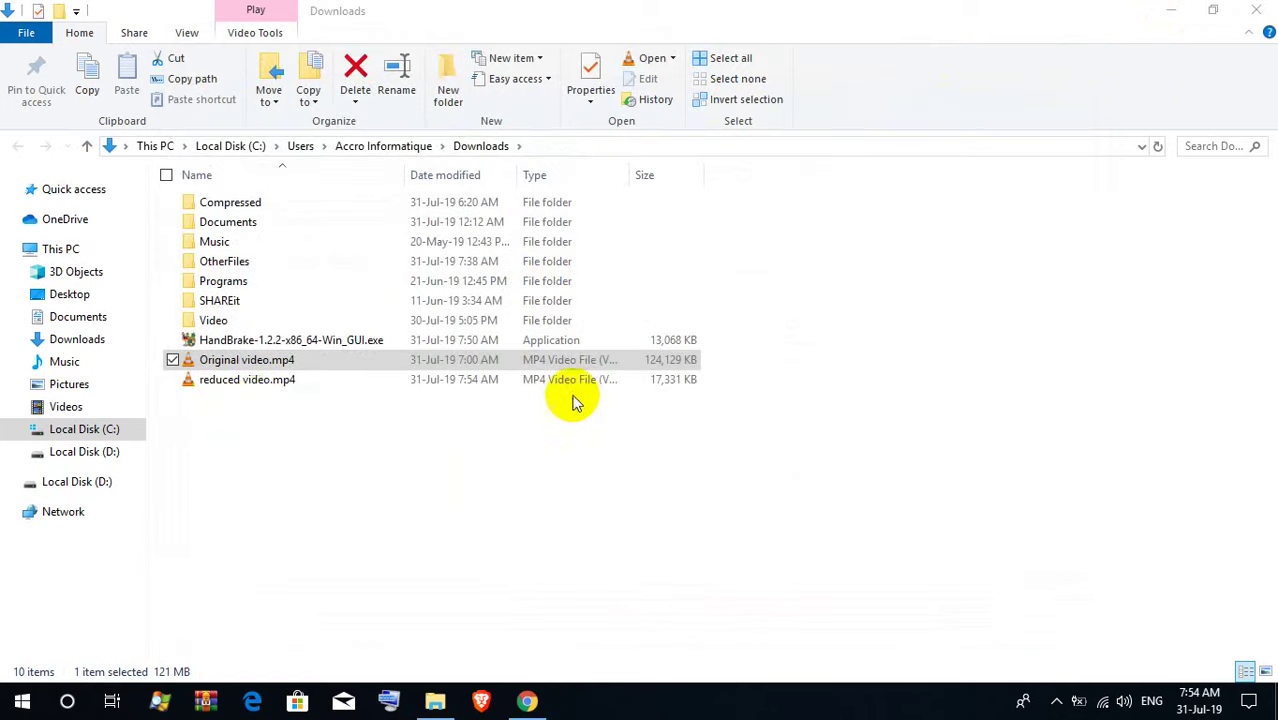
- Check the size of reduced video.mp4 in its file properties and close the properties
left_click(255, 385)
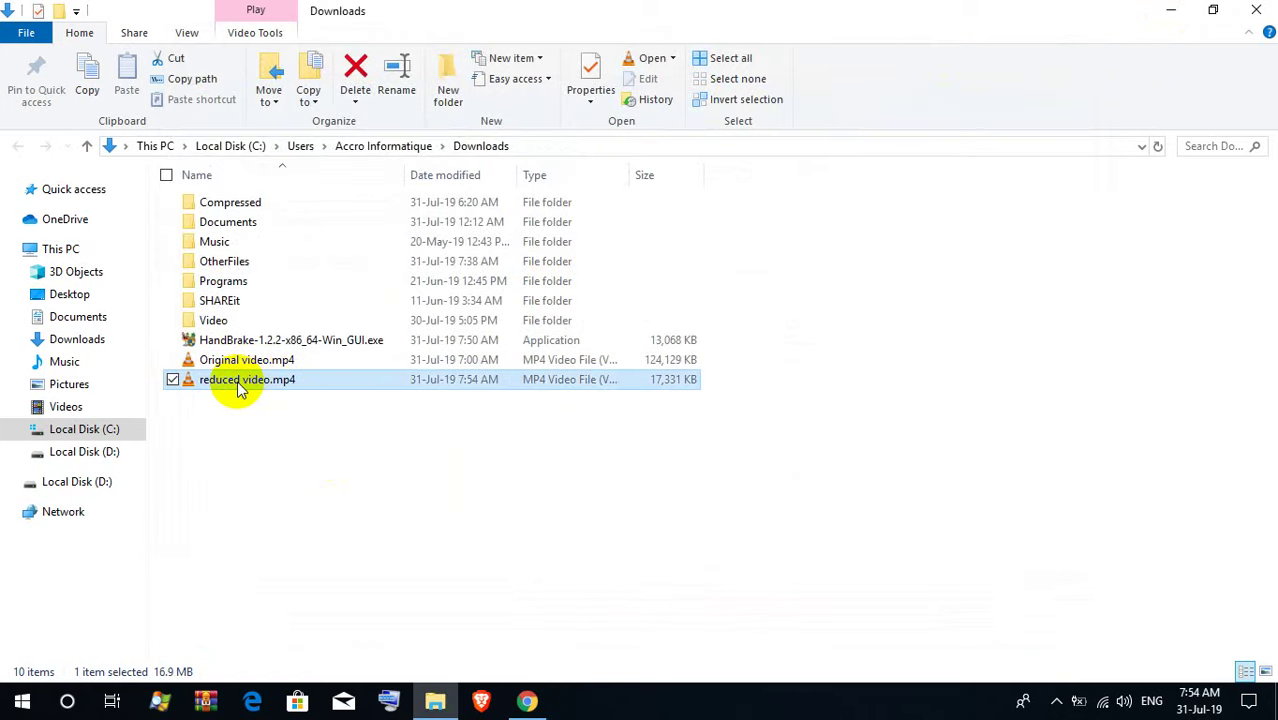
right_click(238, 388)
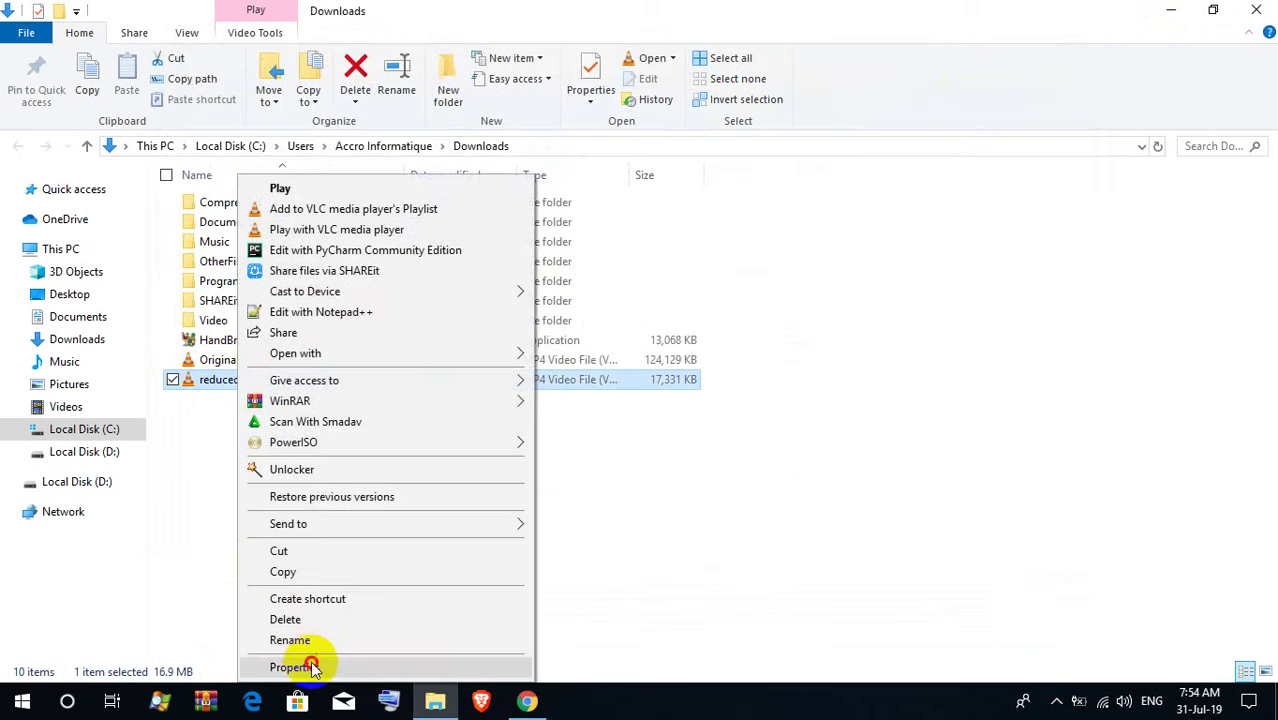
left_click(305, 667)
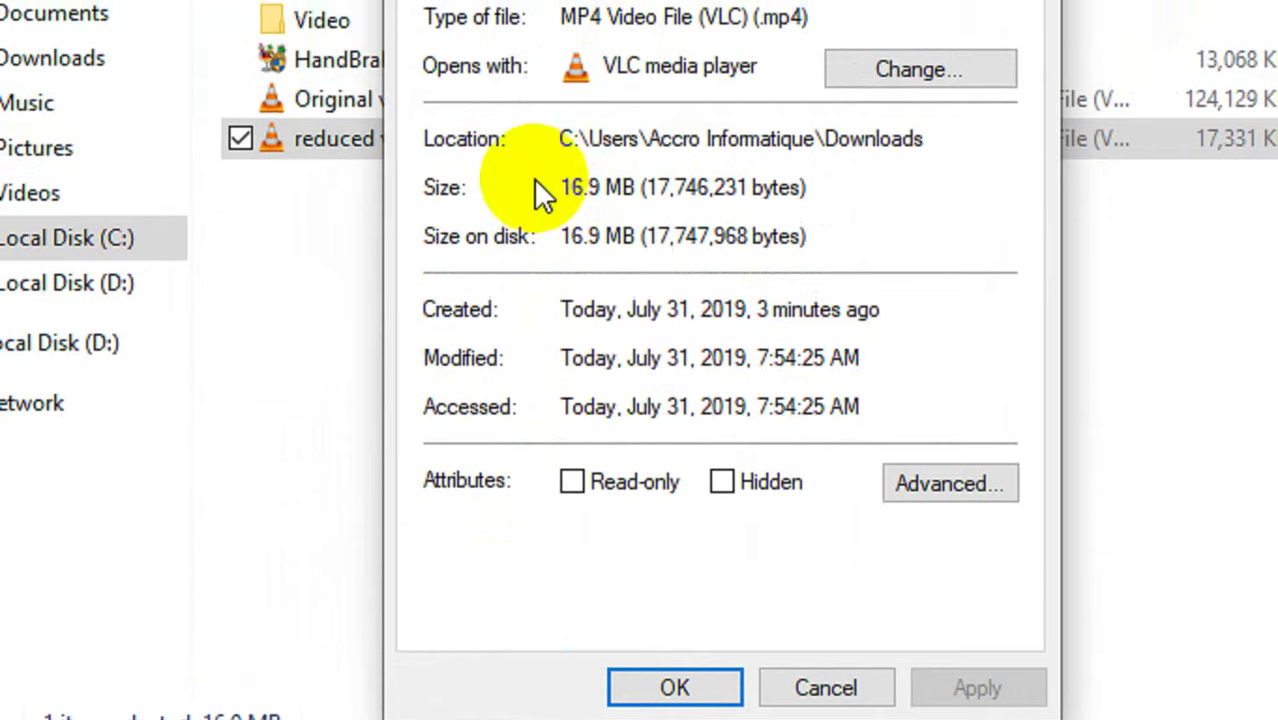
left_click_drag(570, 186, 808, 190)
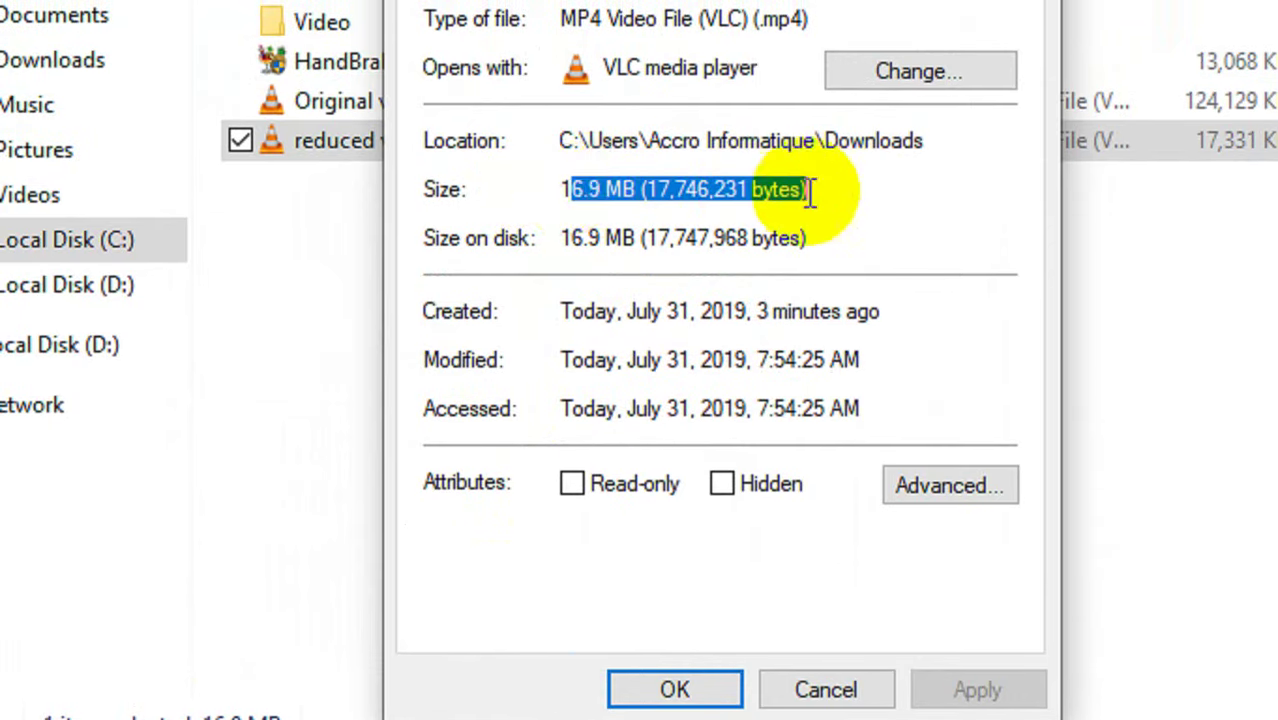
double_click(570, 240)
left_click_drag(570, 186, 899, 180)
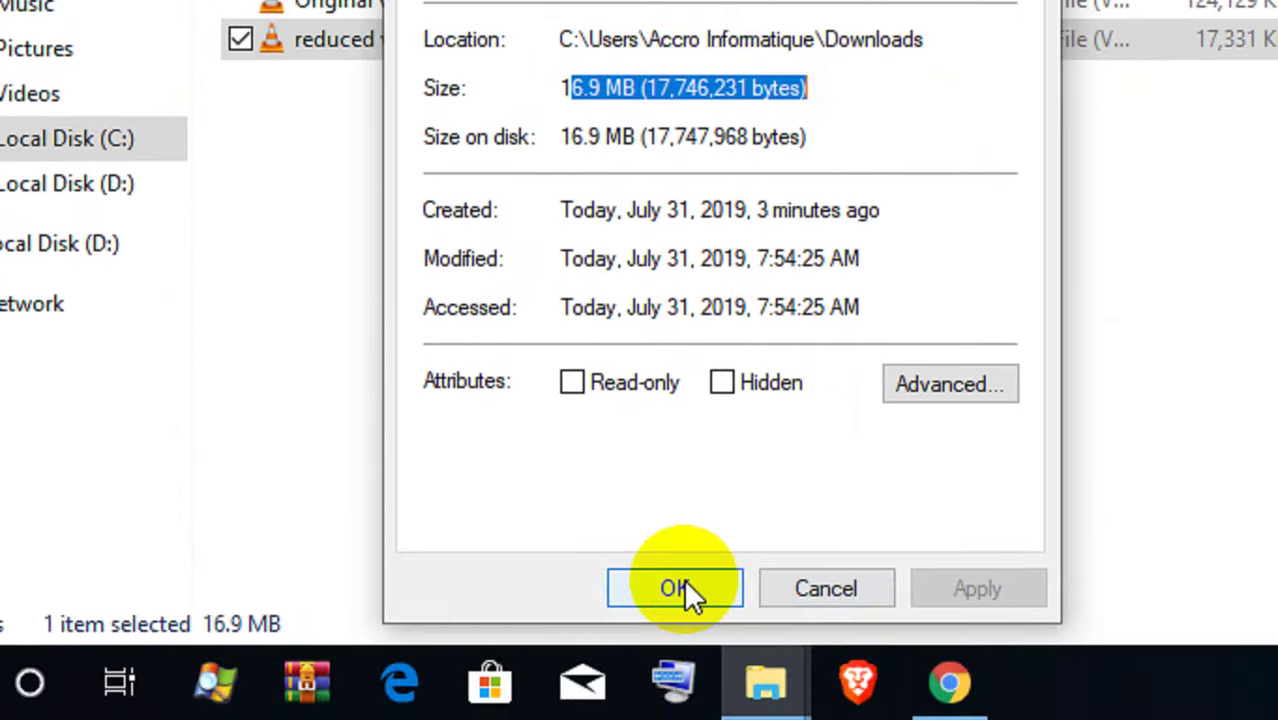
left_click(684, 587)
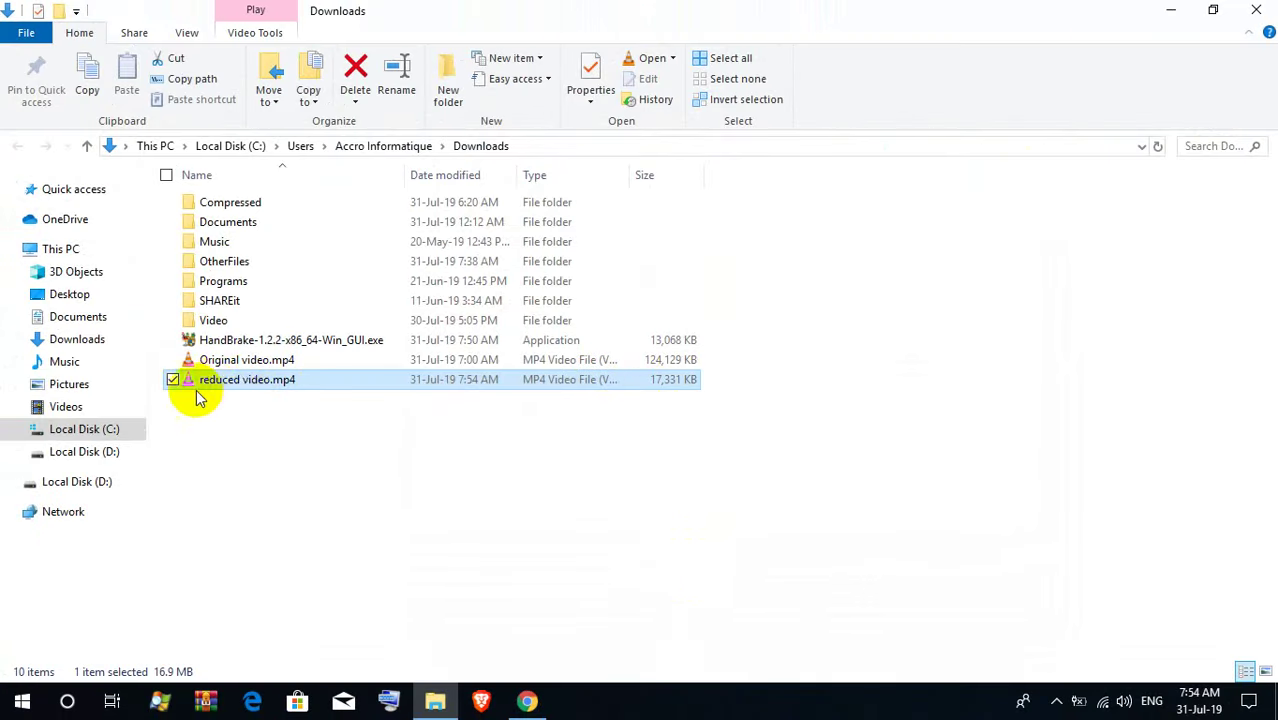
left_click(212, 386)
type("from ")
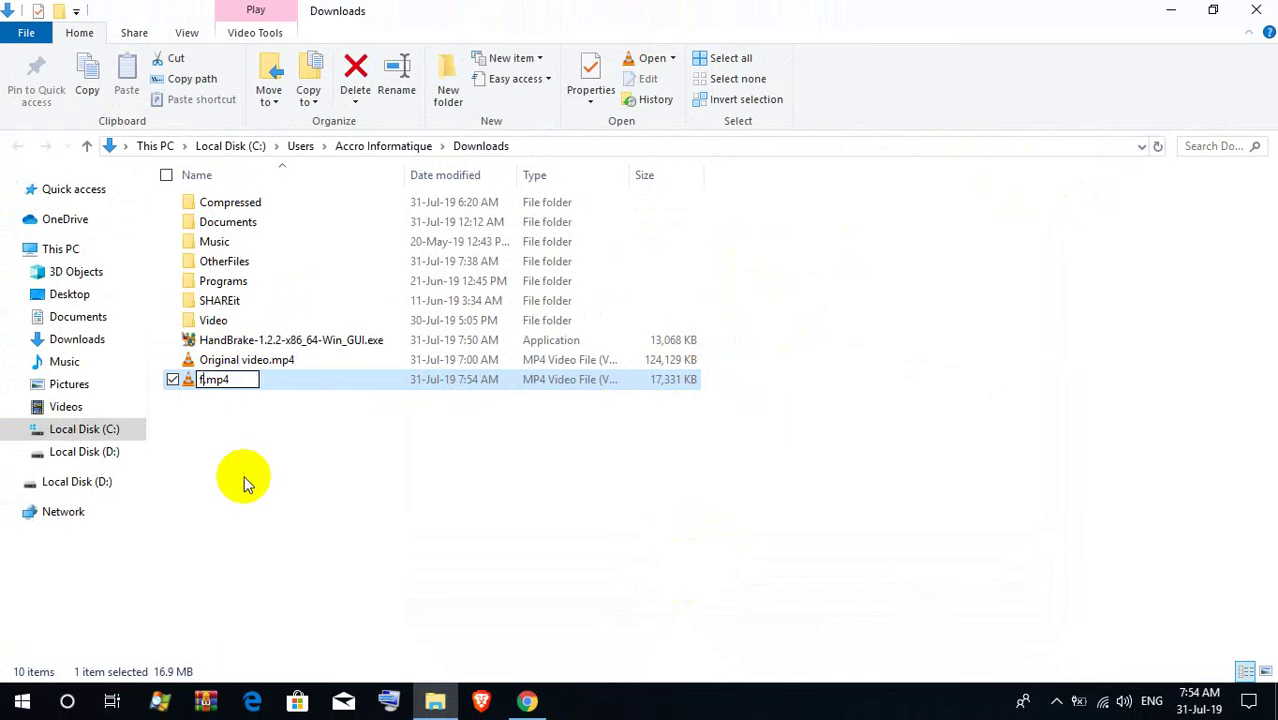
type("125")
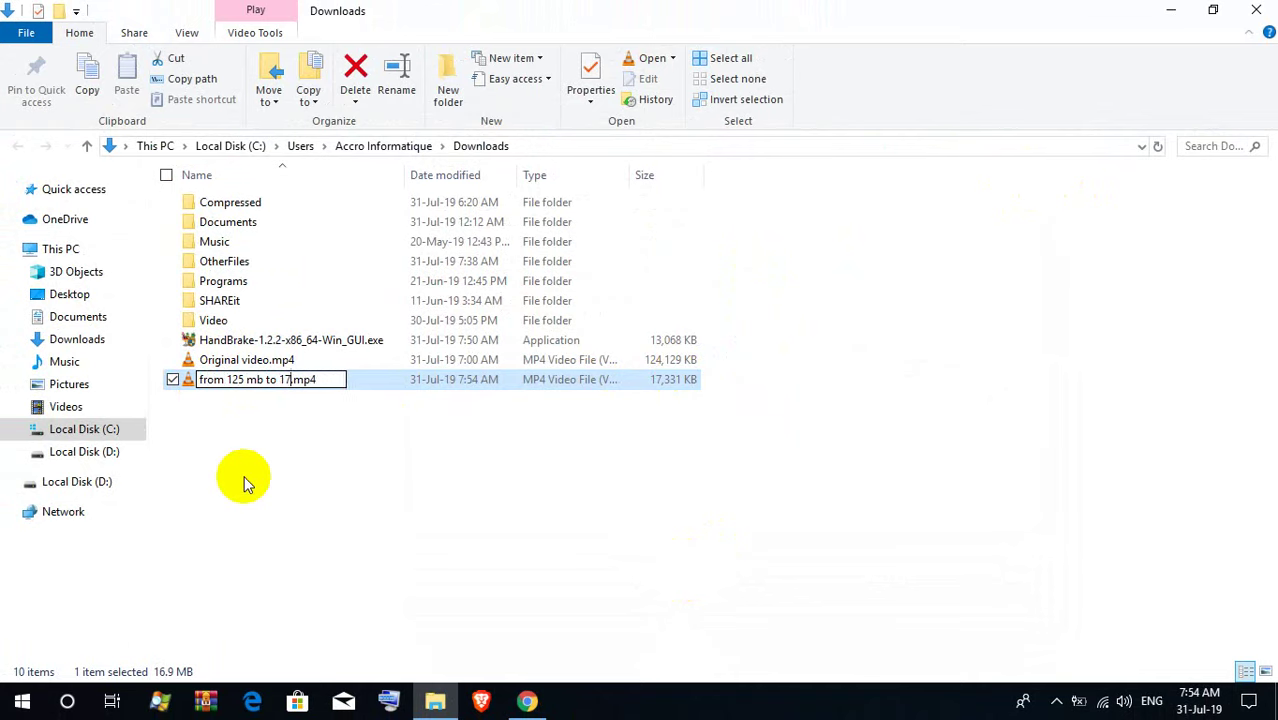
type("mb to 17 mb")
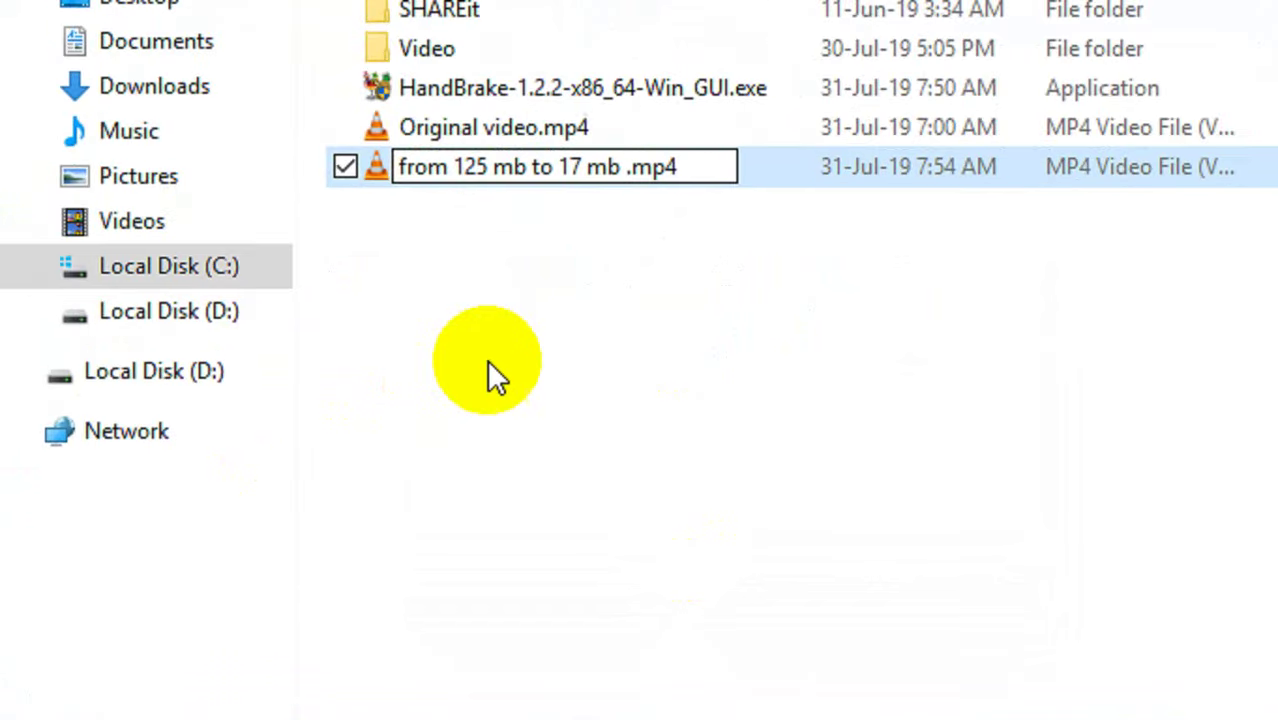
type(" , th")
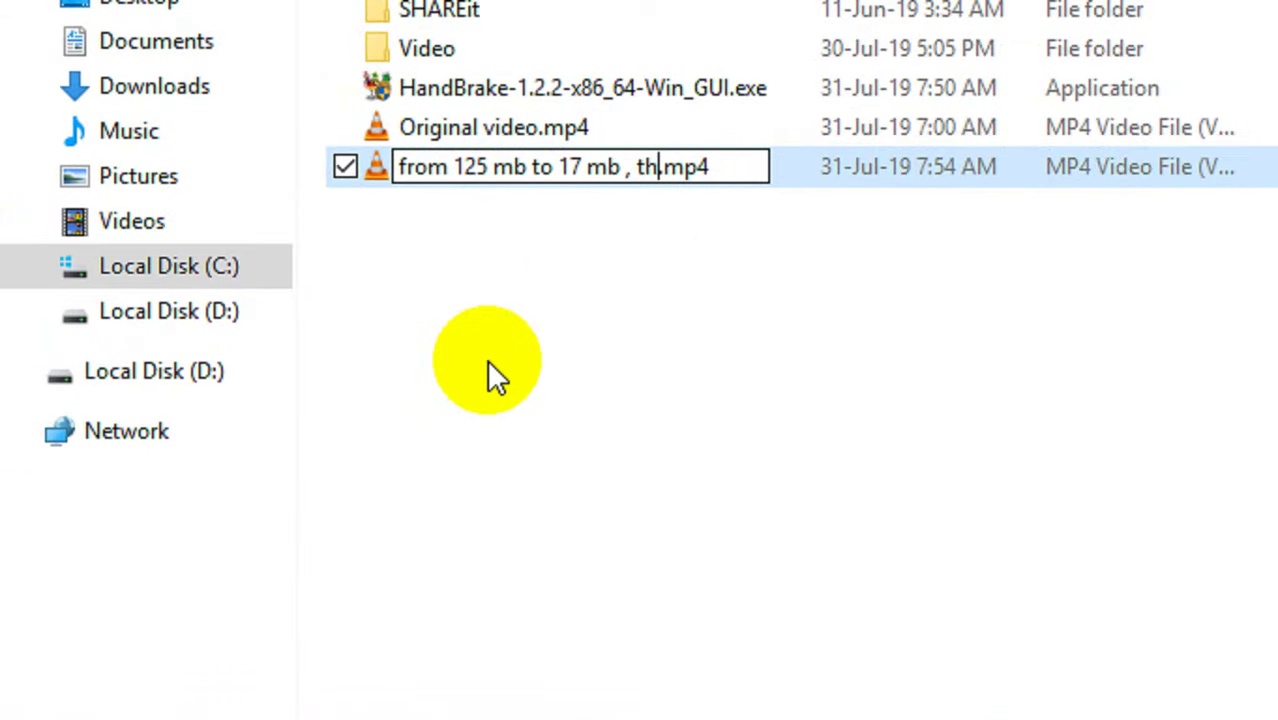
type("is ")
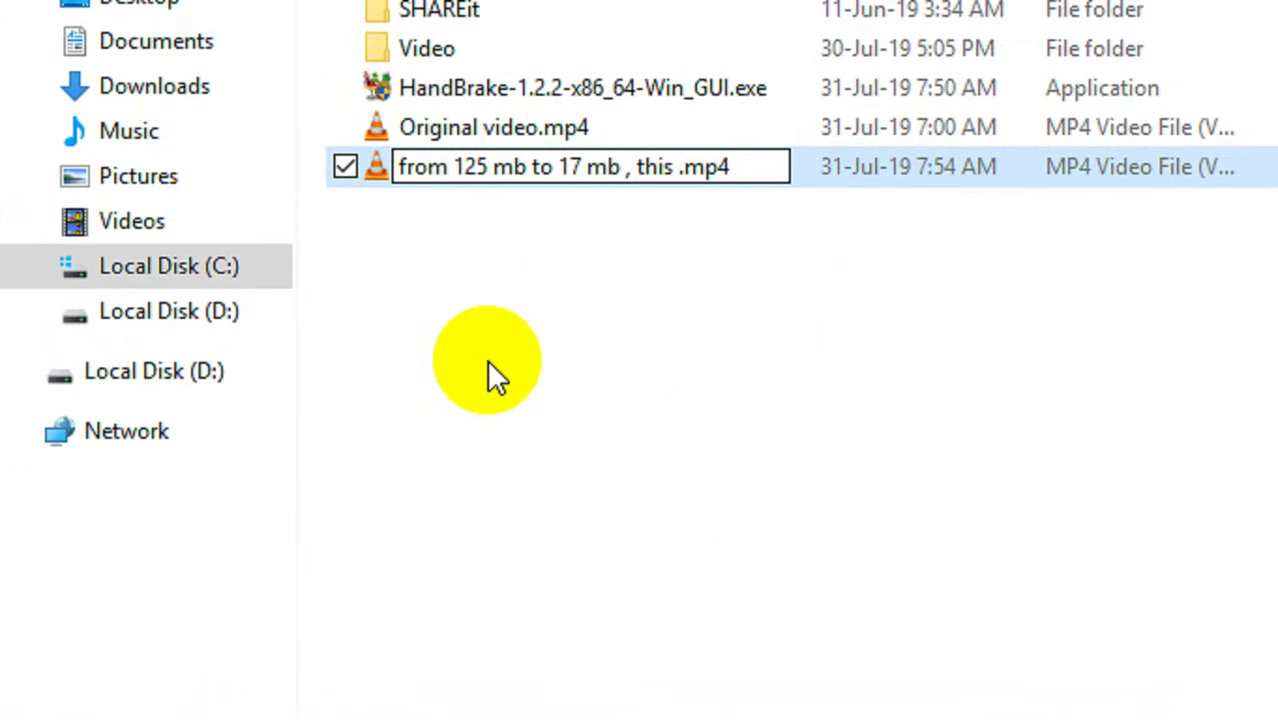
type("is re")
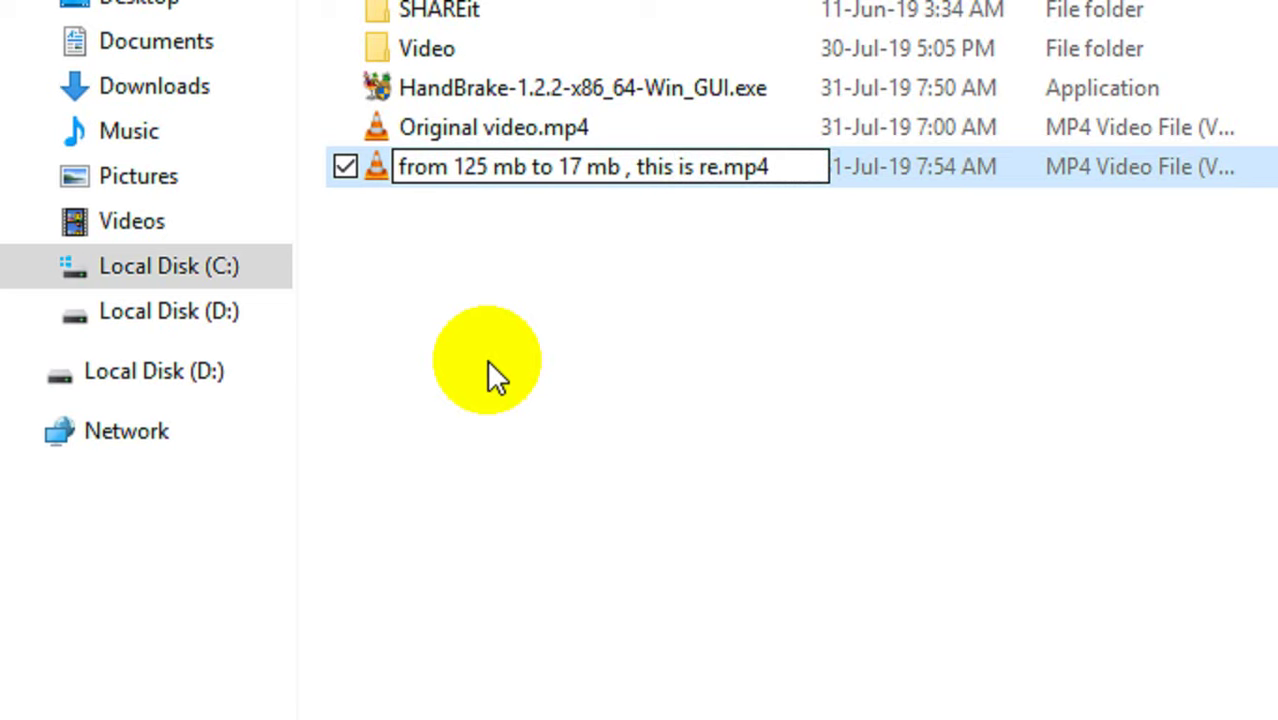
type("ally awesome")
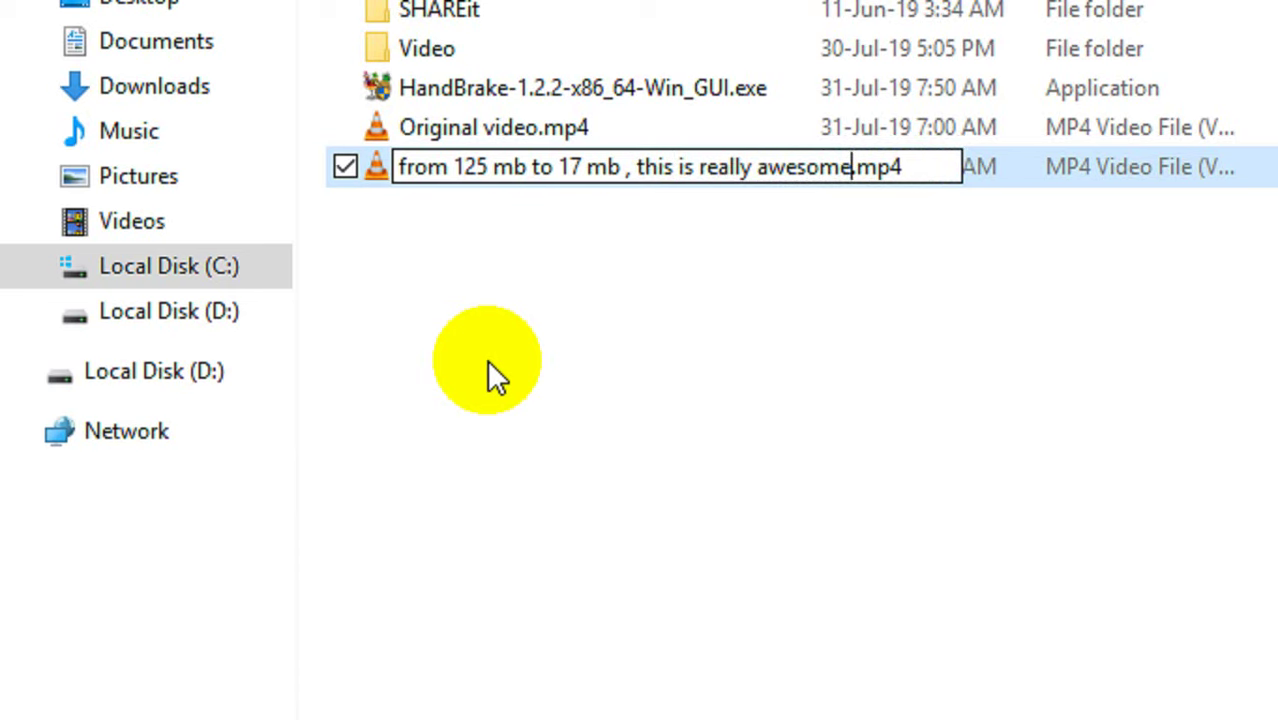
key("ctrl+a")
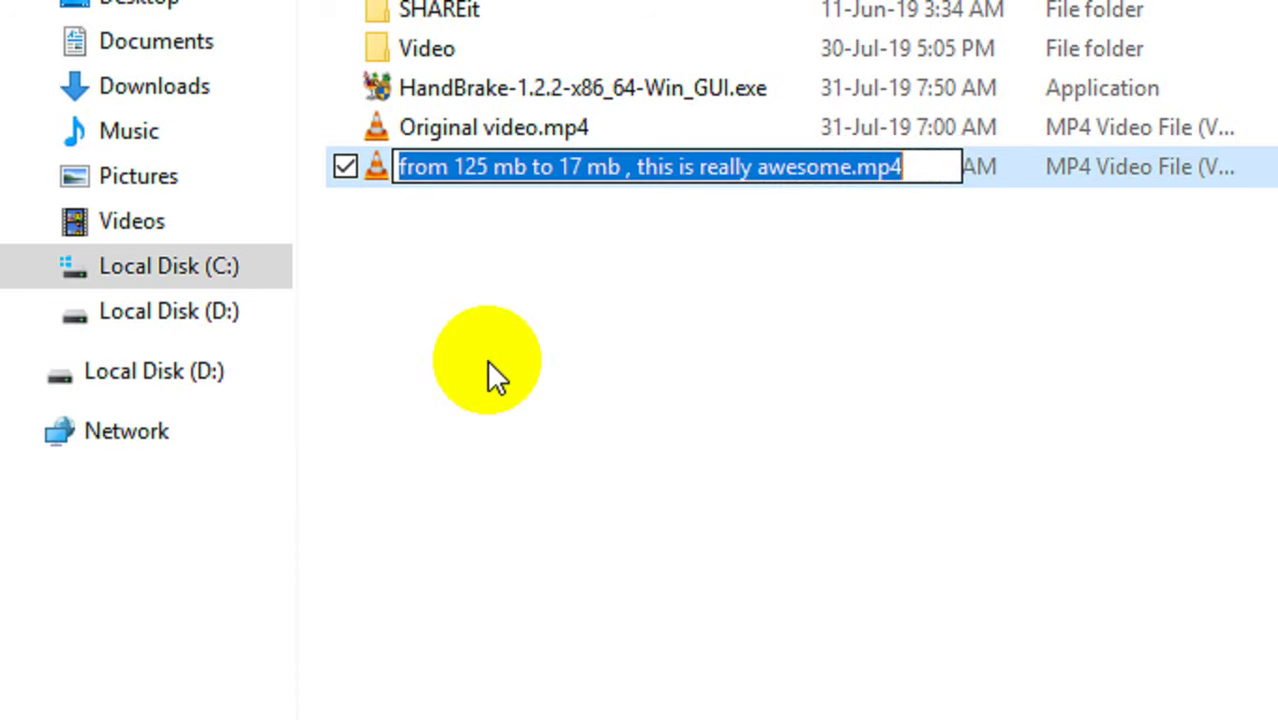
type("let's che")
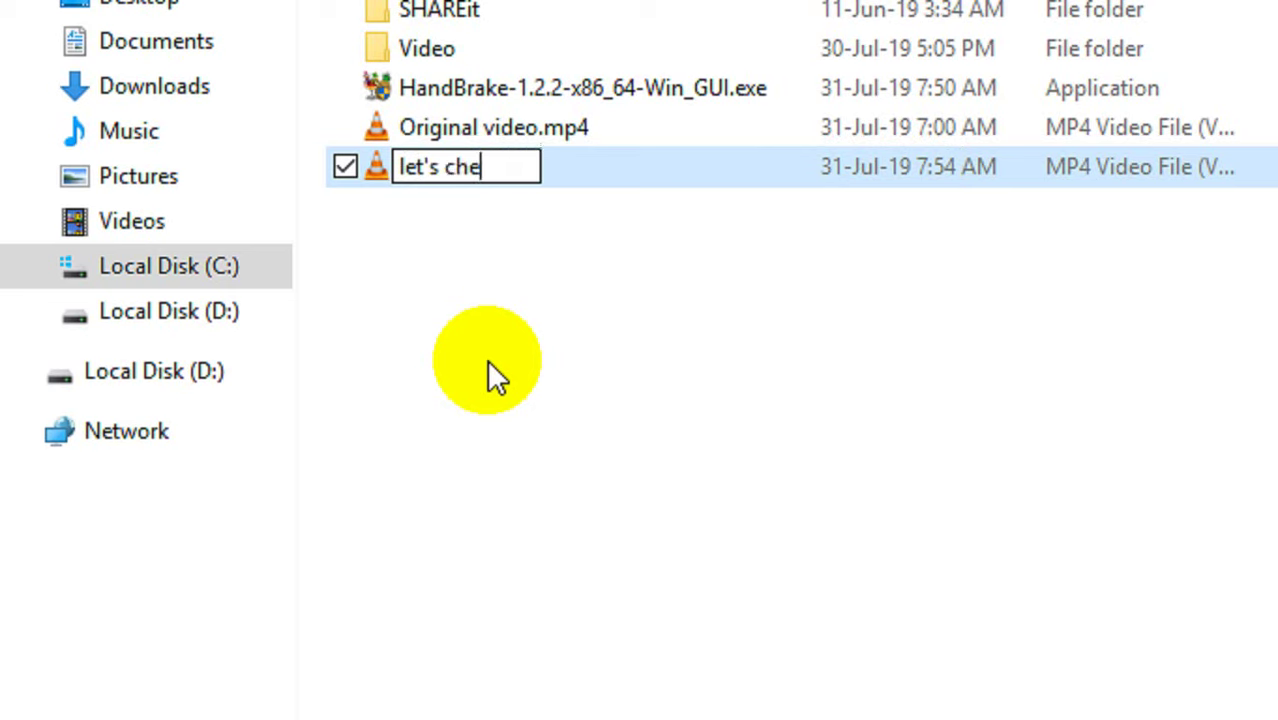
type("ck the ")
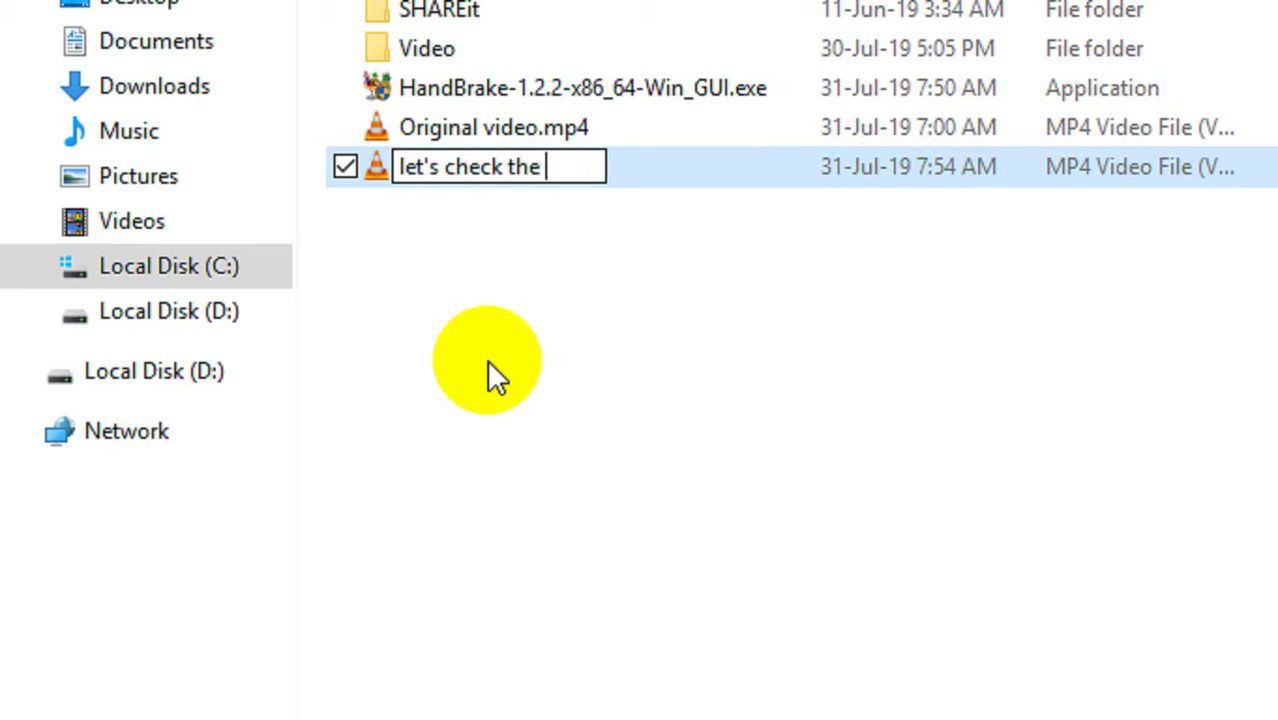
type("qua")
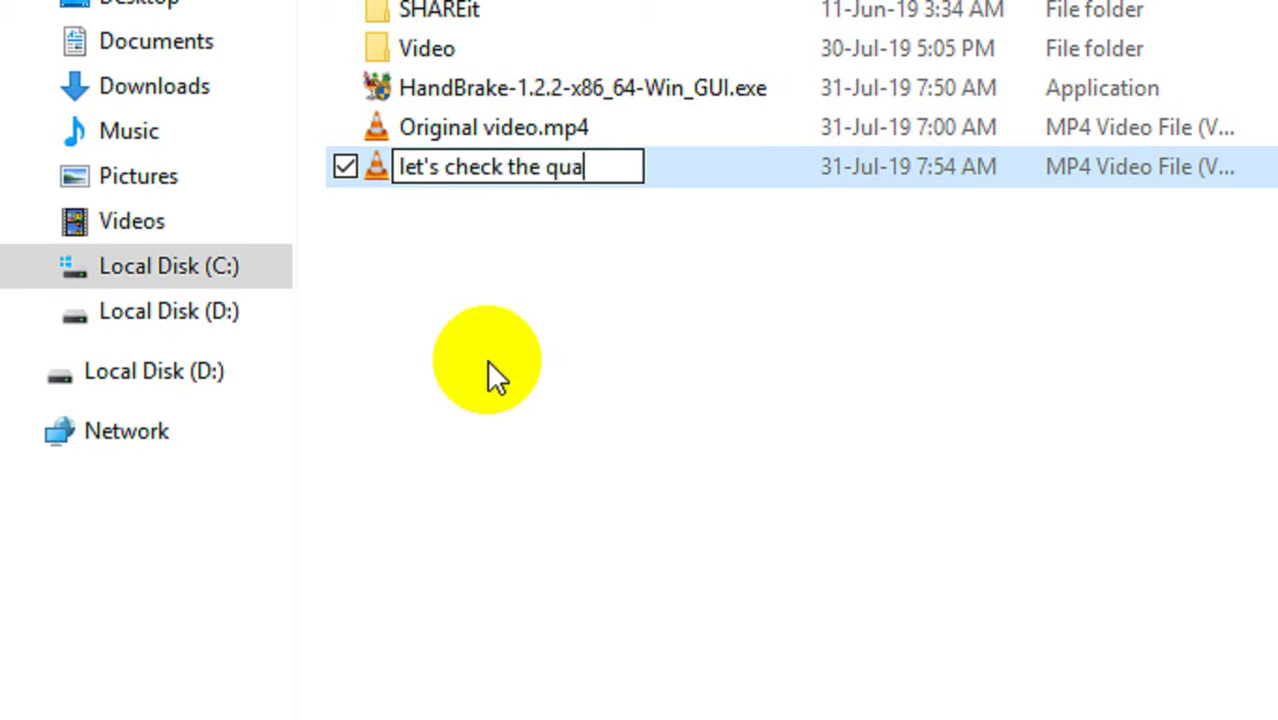
type("li")
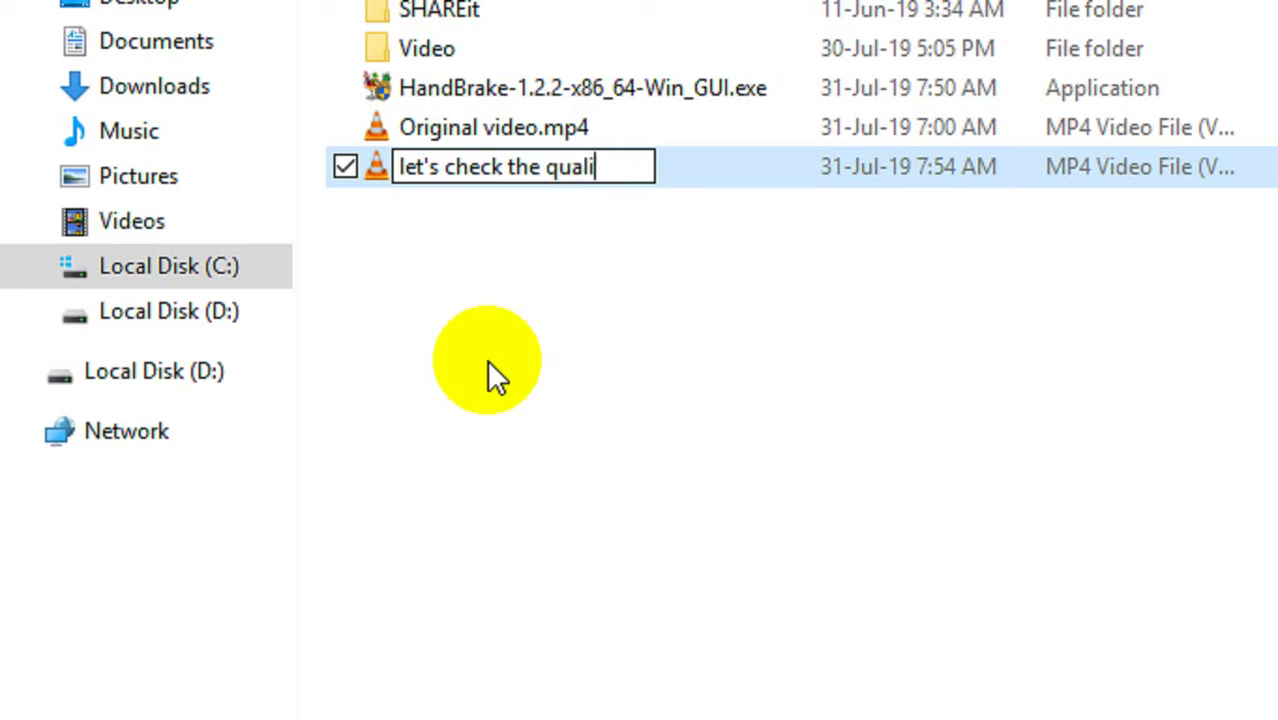
type("ty")
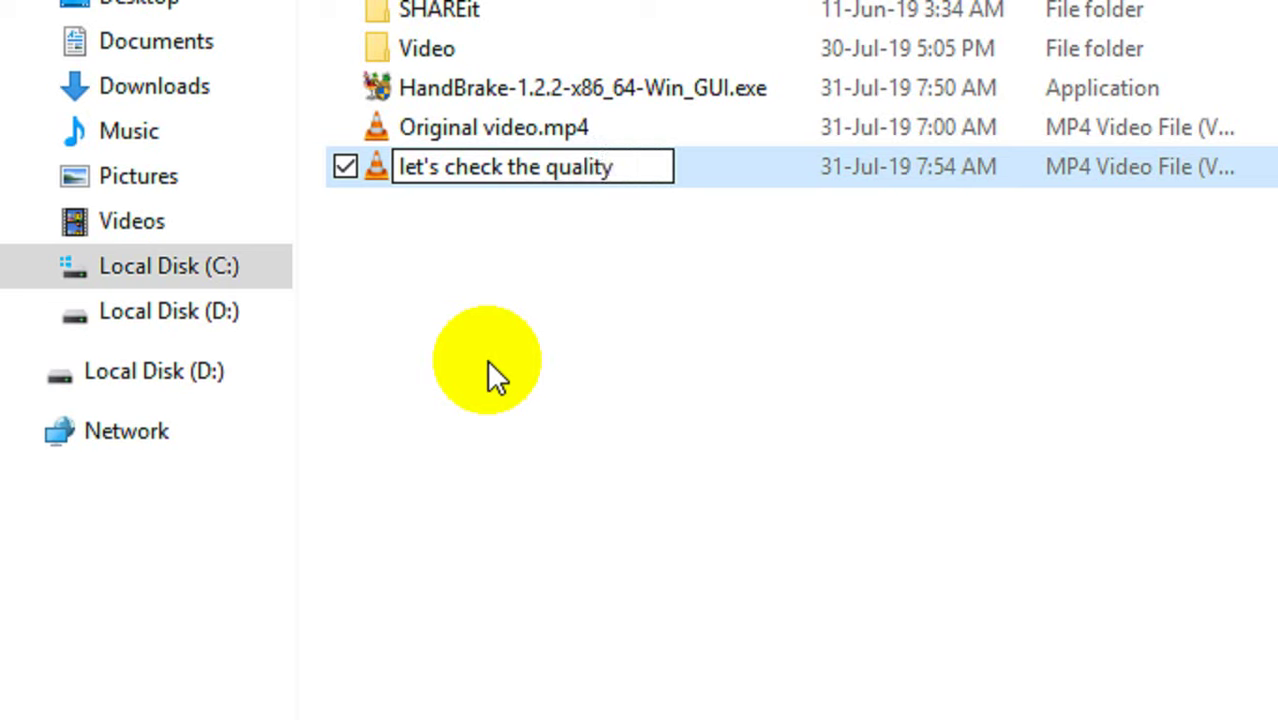
key("Escape")
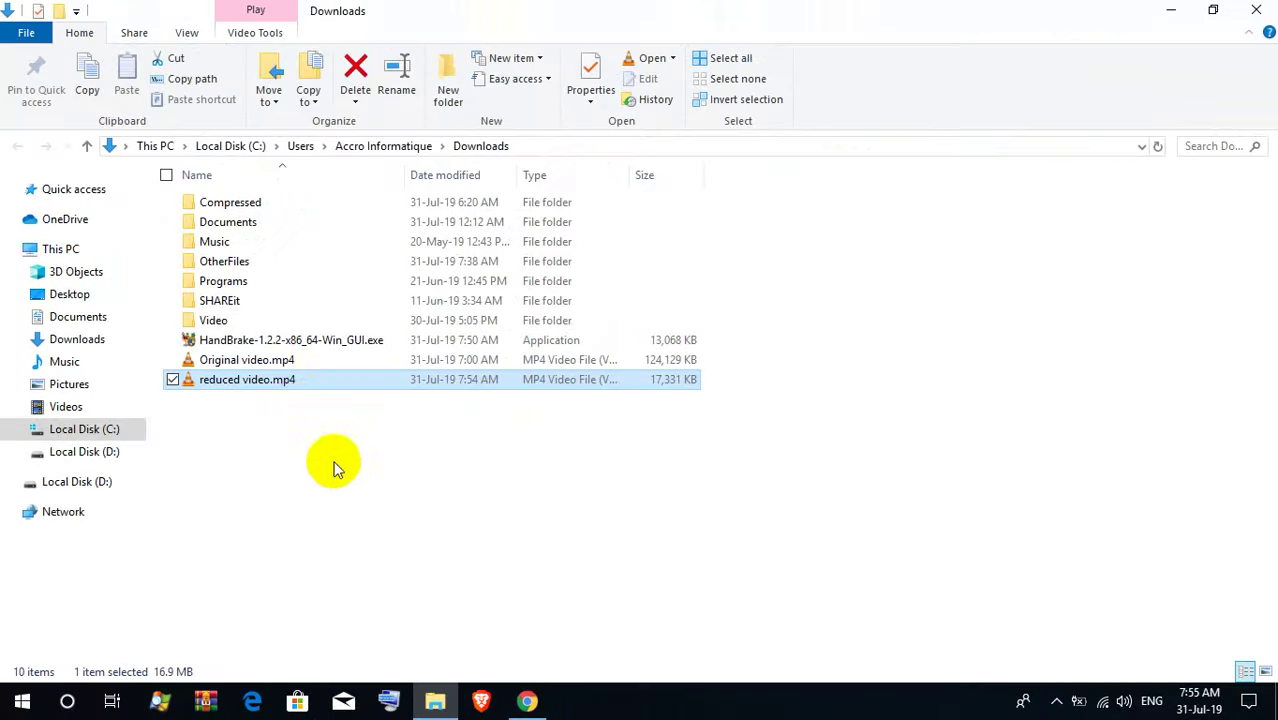
- Play Original video.mp4 in full screen in VLC media player to check its picture quality, and close the player
left_click(268, 362)
right_click(264, 361)
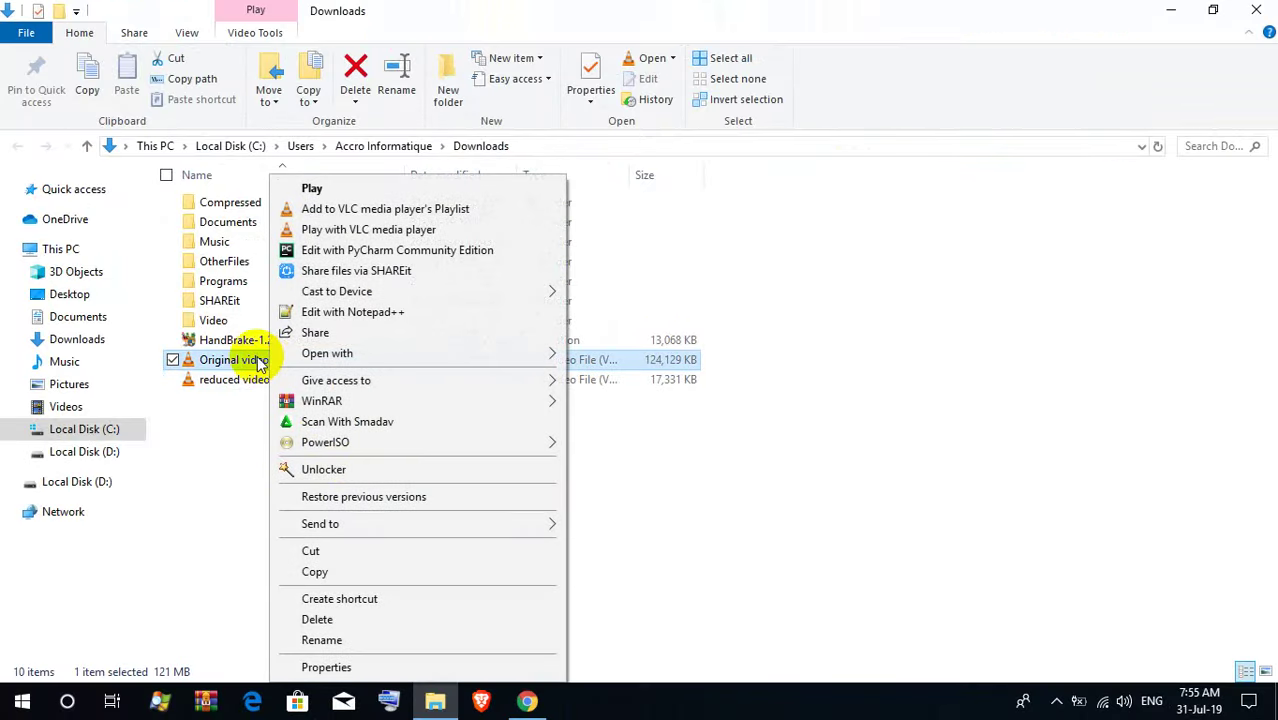
key("Escape")
double_click(260, 362)
left_click_drag(627, 6, 1276, 206)
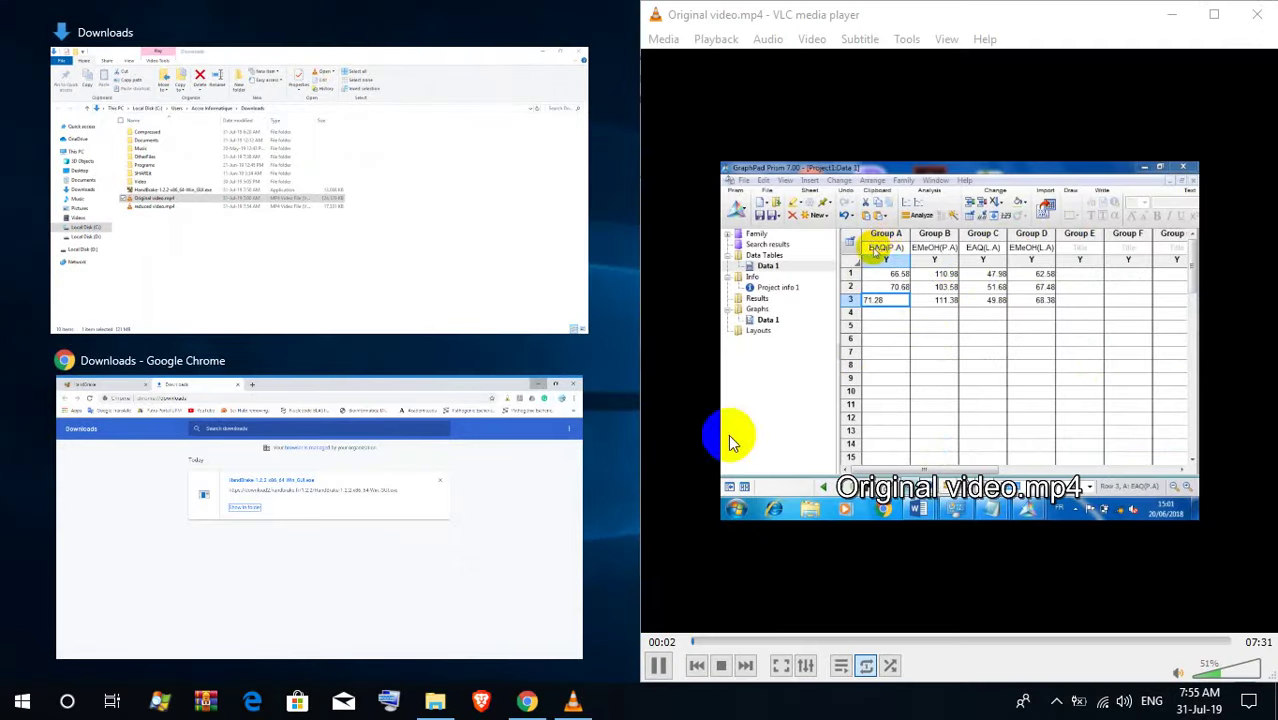
left_click(320, 200)
double_click(930, 297)
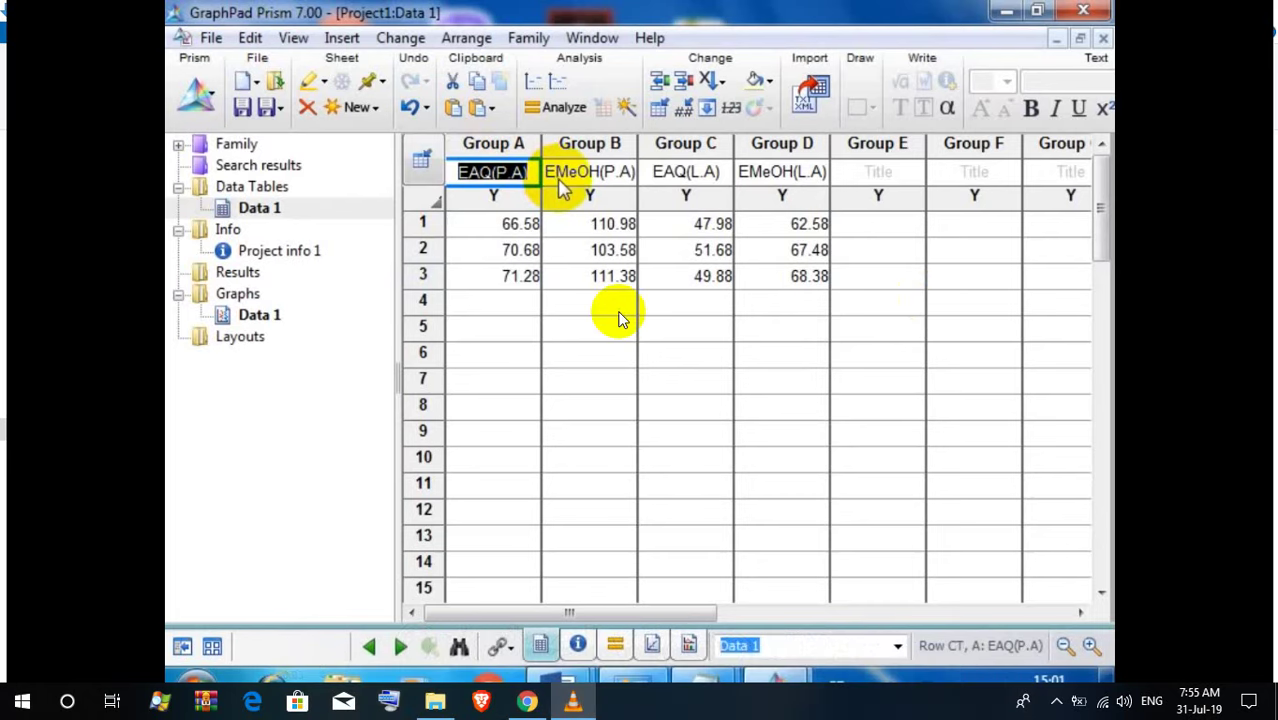
key("Escape")
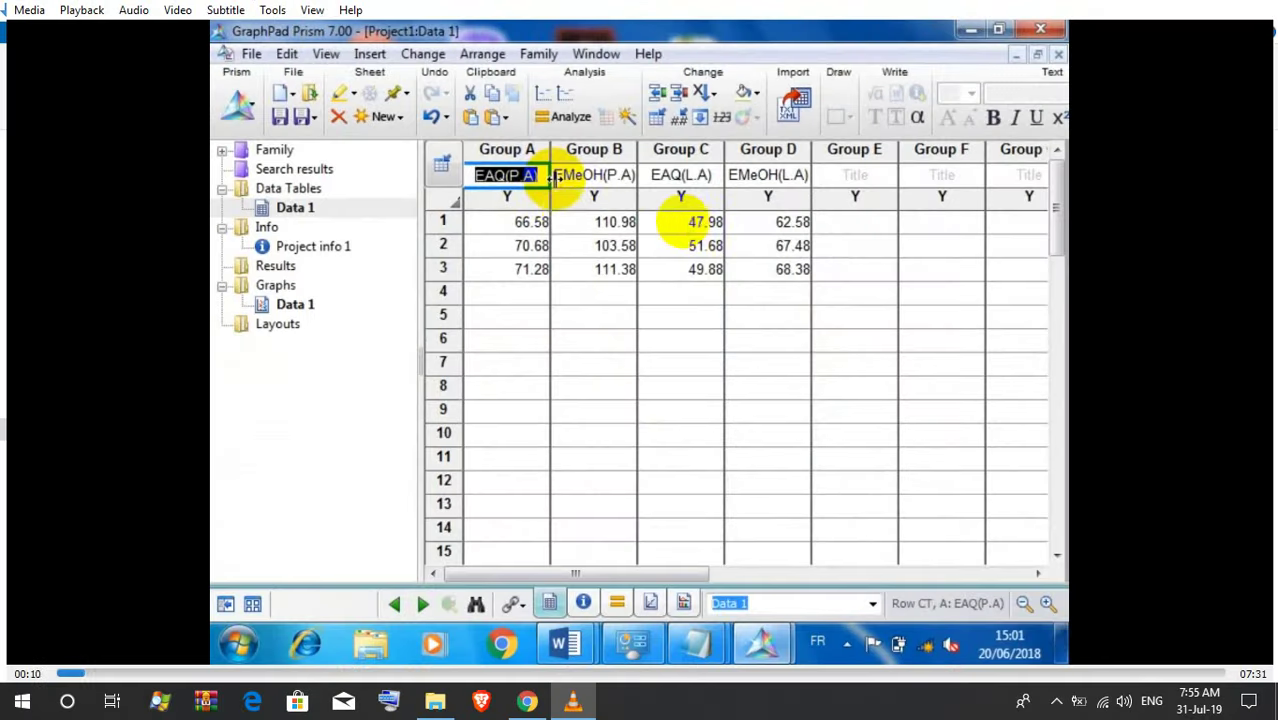
key("f")
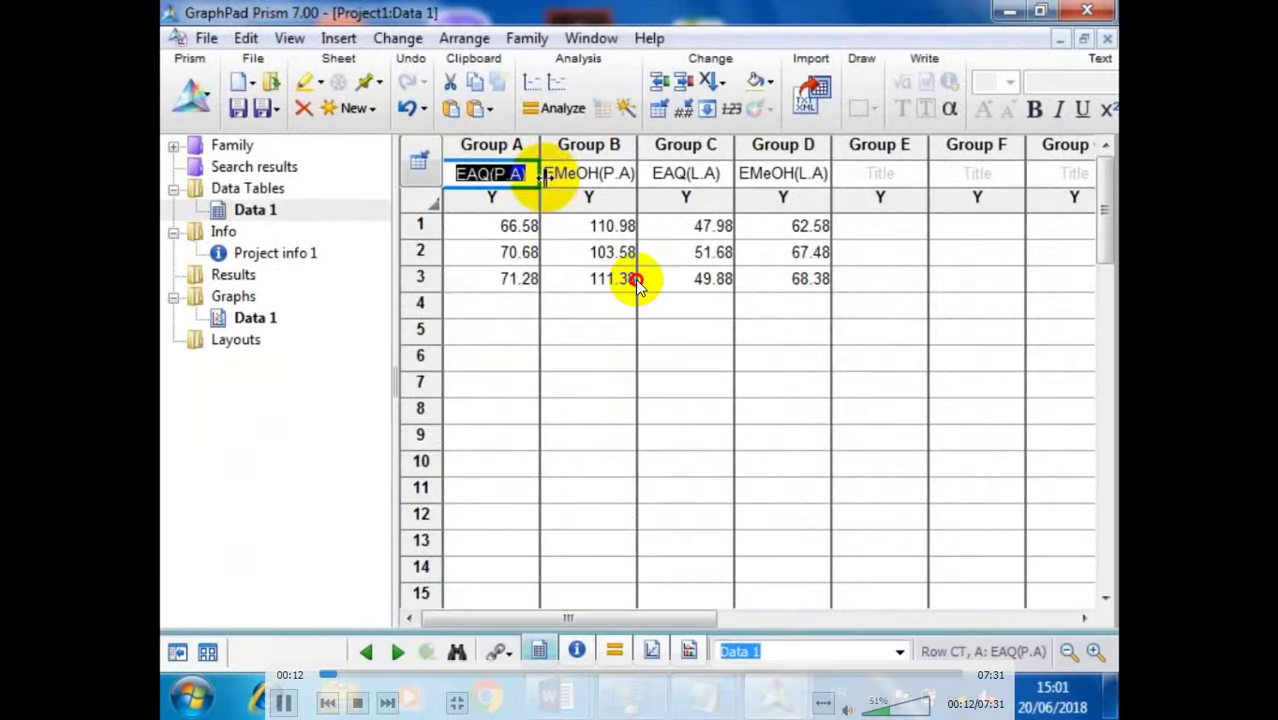
key("Escape")
left_click(1257, 11)
- Play reduced video.mp4 in full screen in VLC media player to compare its picture quality, and close the player
double_click(243, 379)
key("f")
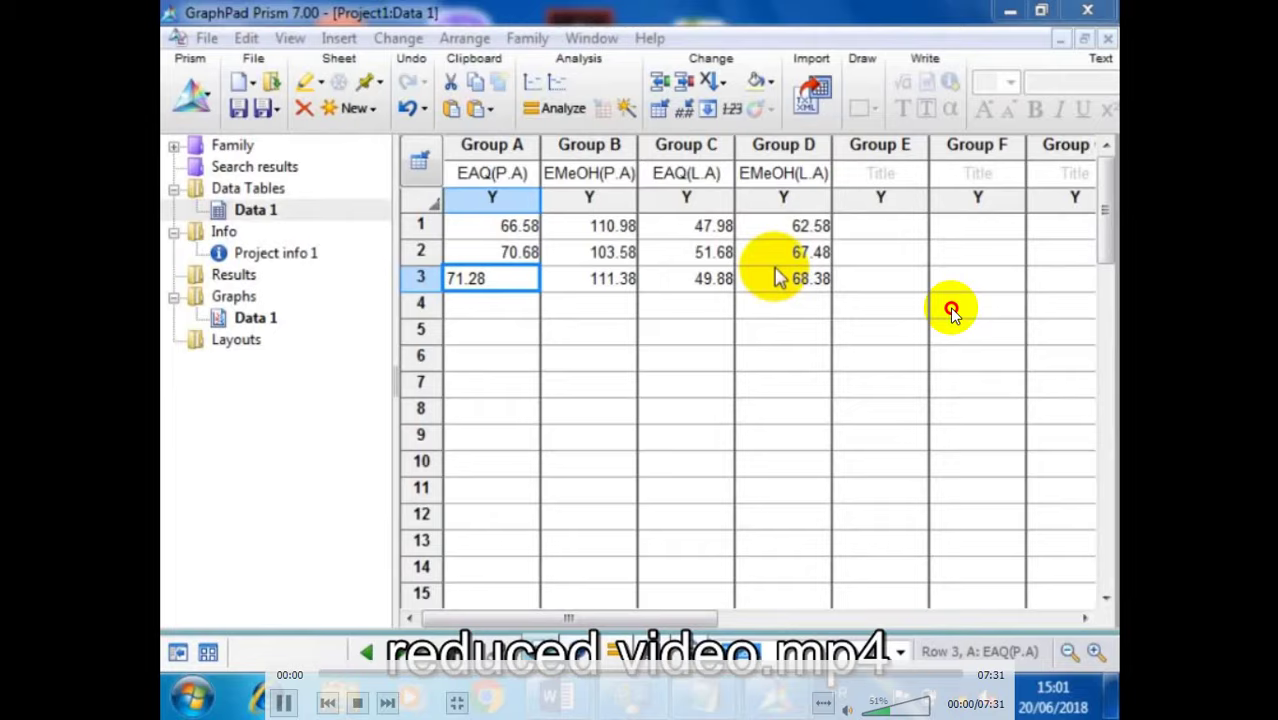
key("Escape")
key("f")
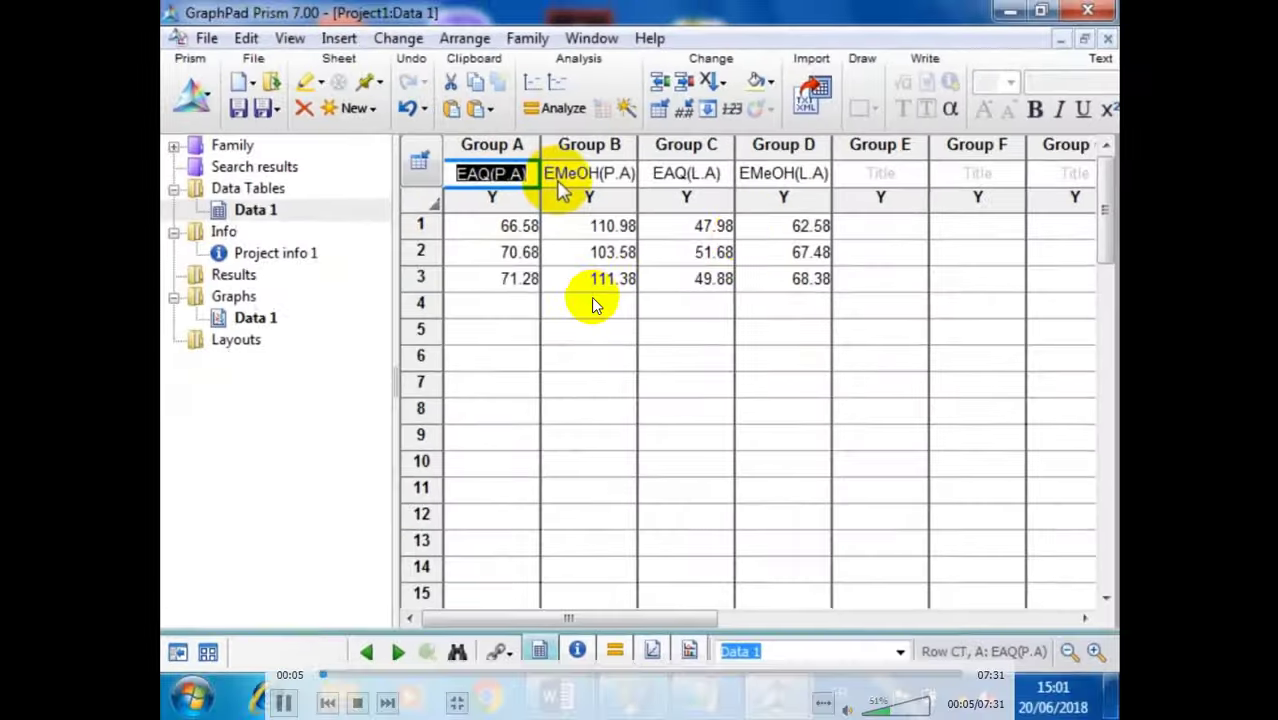
key("Escape")
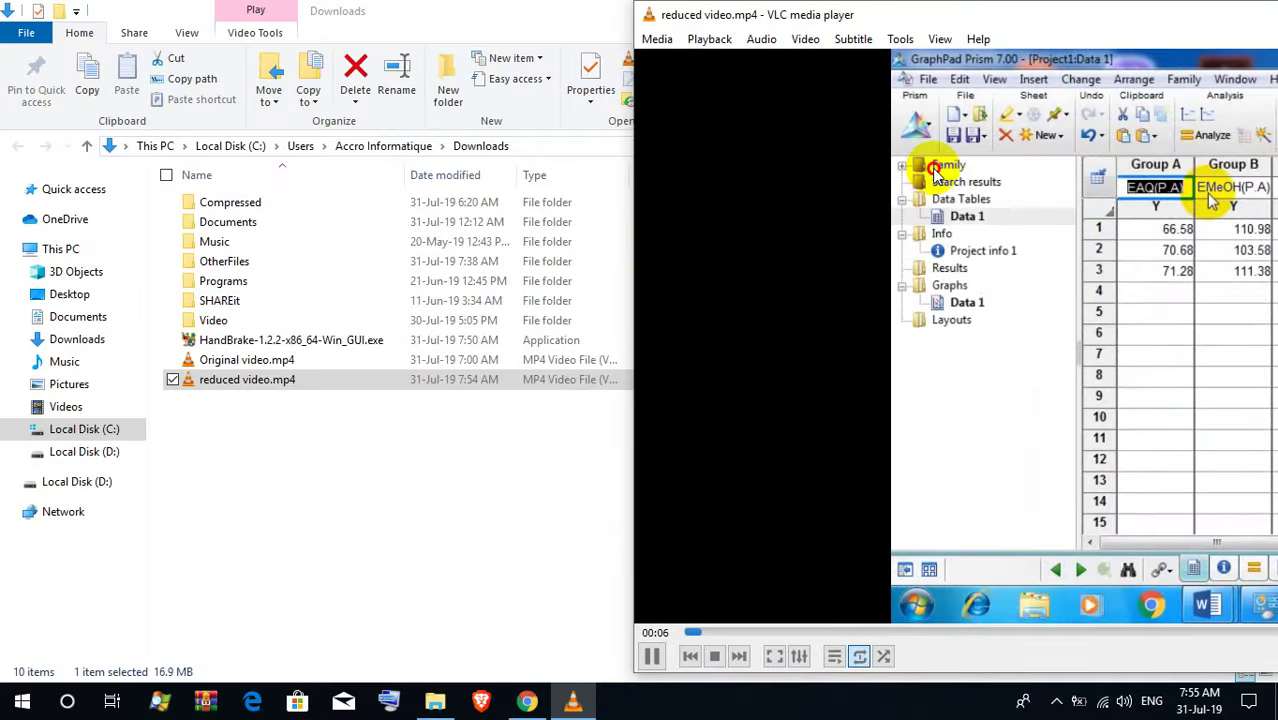
key("f")
key("Escape")
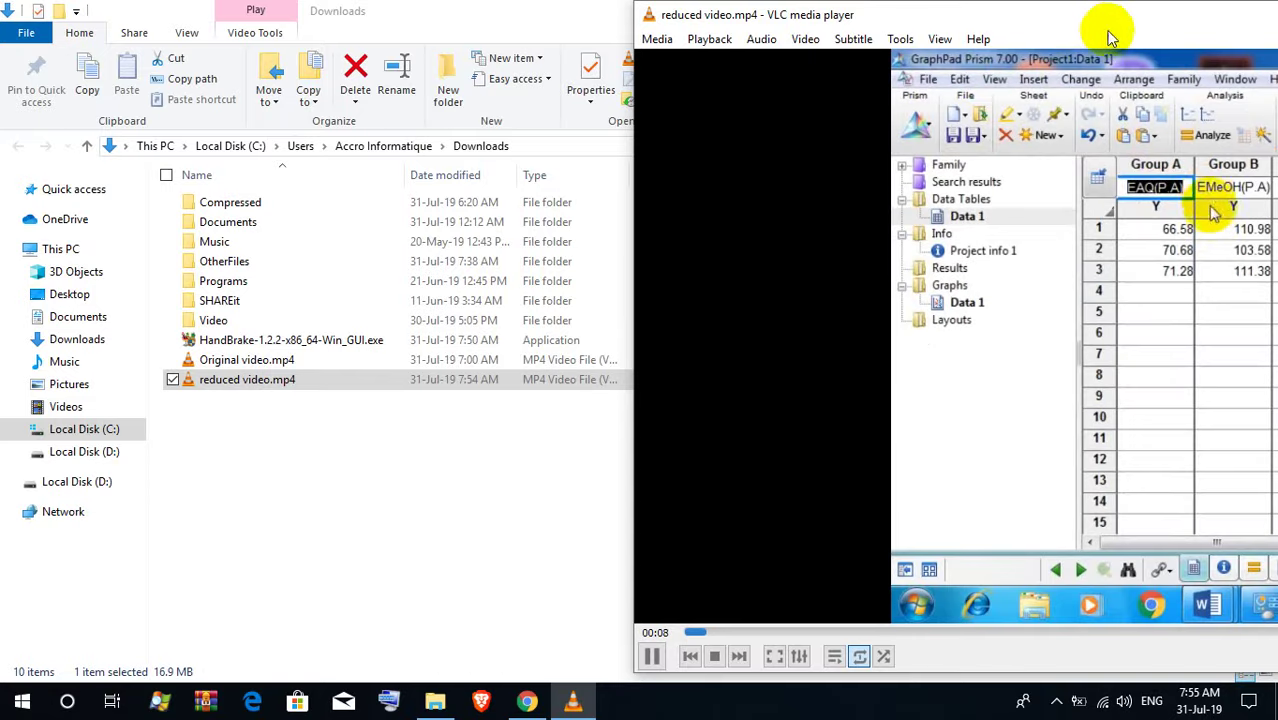
left_click_drag(1104, 35, 736, 57)
left_click_drag(1112, 51, 1165, 100)
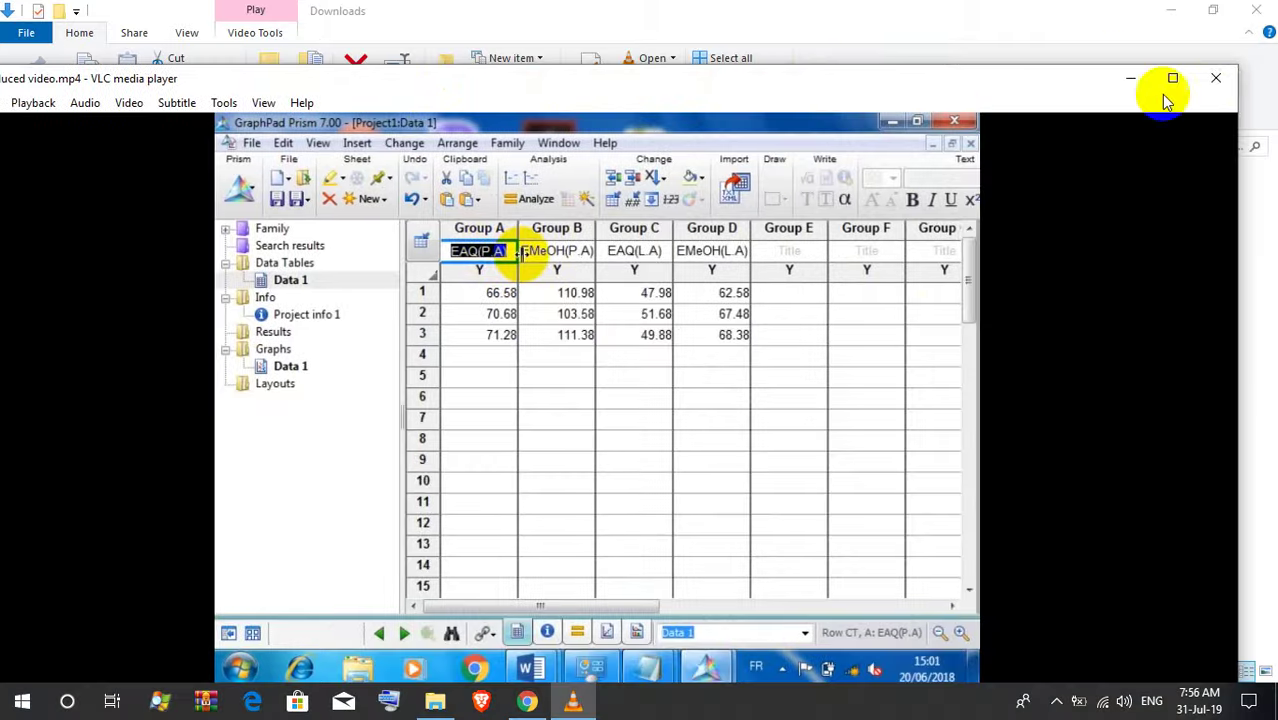
left_click(1218, 80)
- Start renaming reduced video.mp4 and enter "the same quality" in front of its .mp4 extension
key("F2")
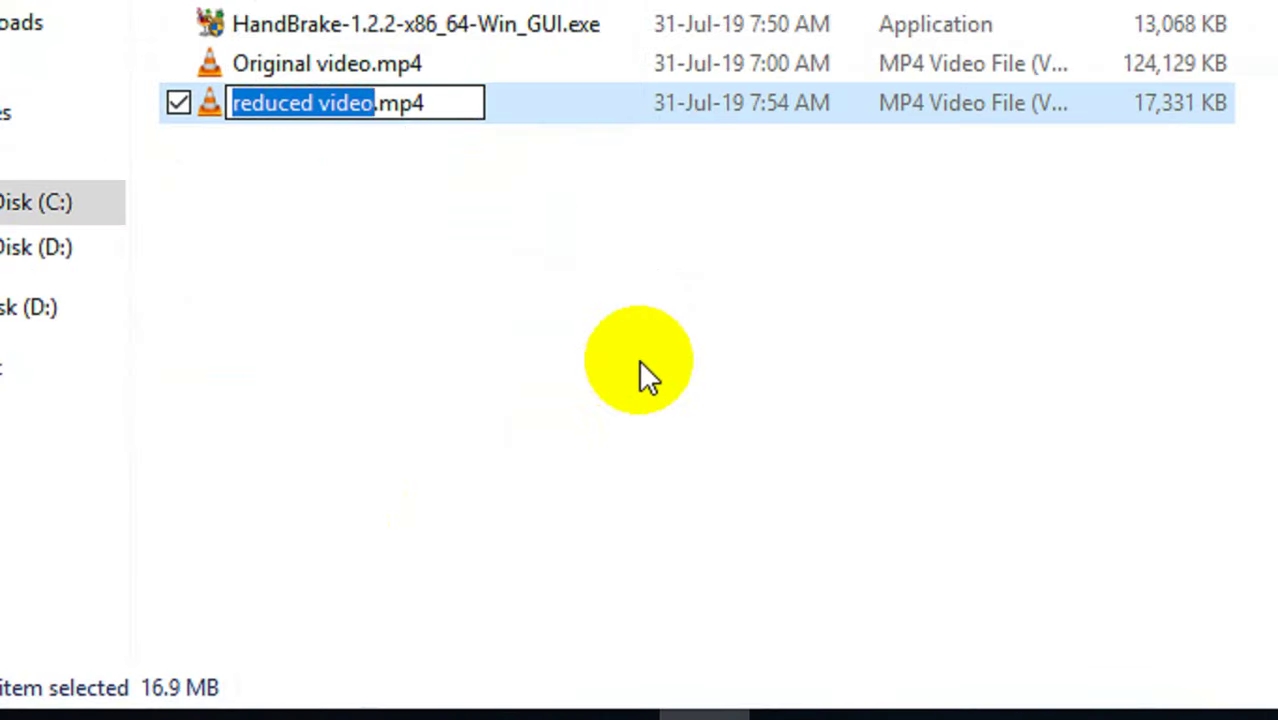
type("the sa")
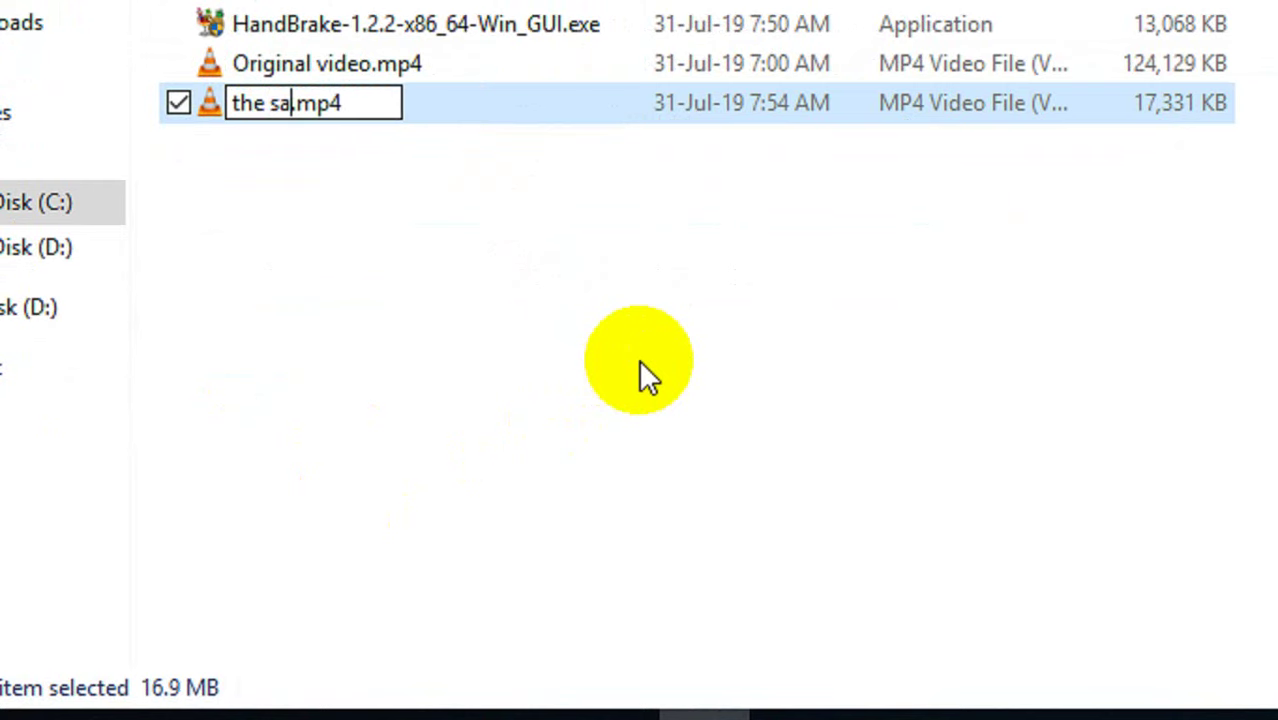
type("me qua")
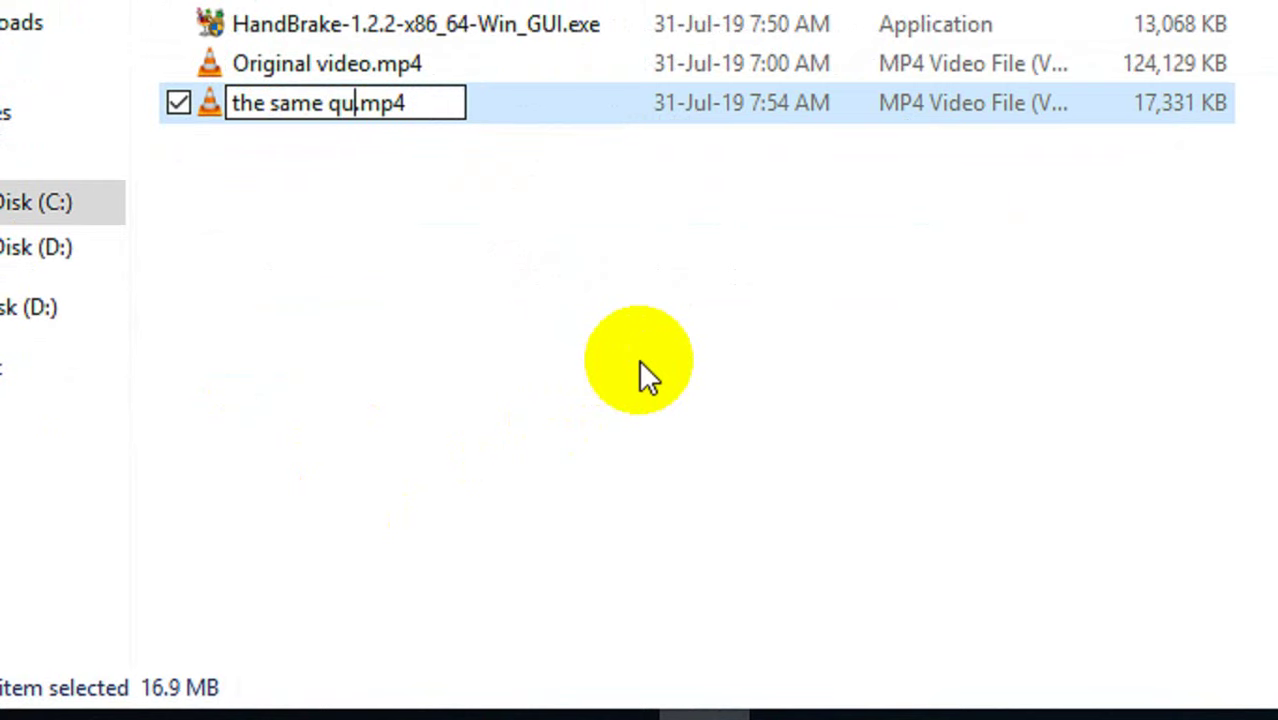
type("lity")
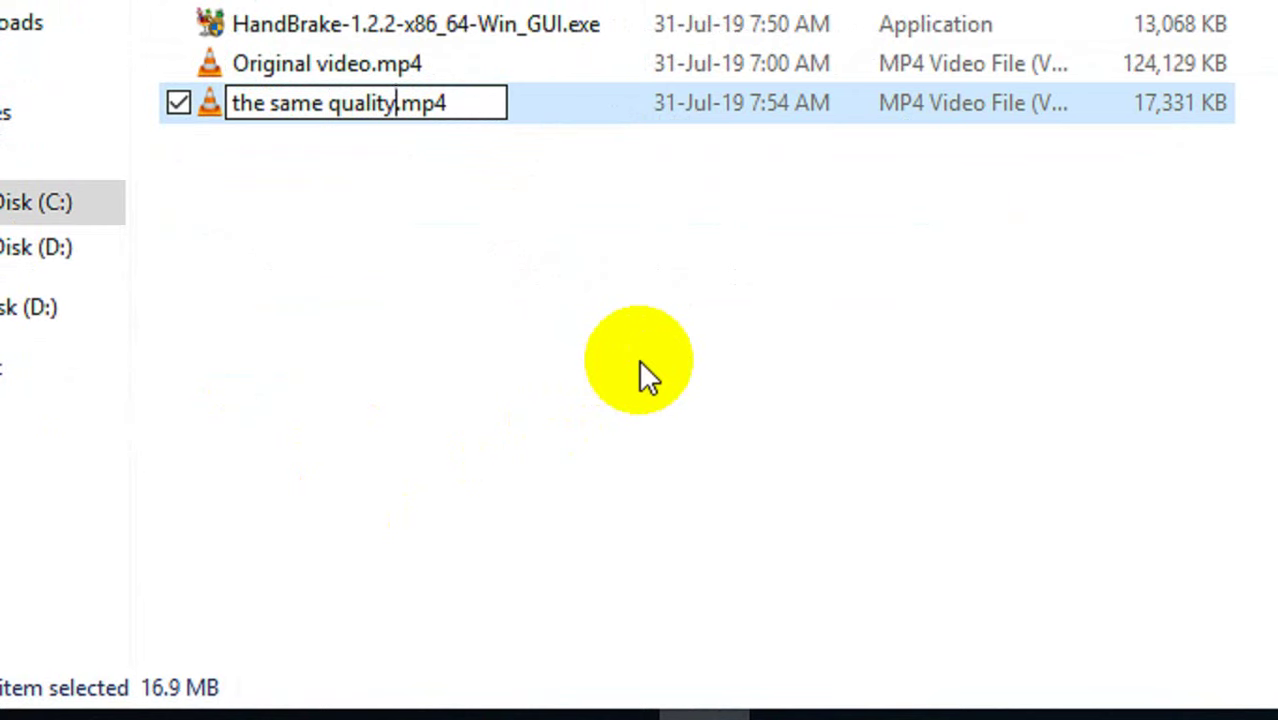
- Replace the entire file name, including its extension, with "if you like this video please subscribe to my channel"
key("ctrl+a")
type("i")
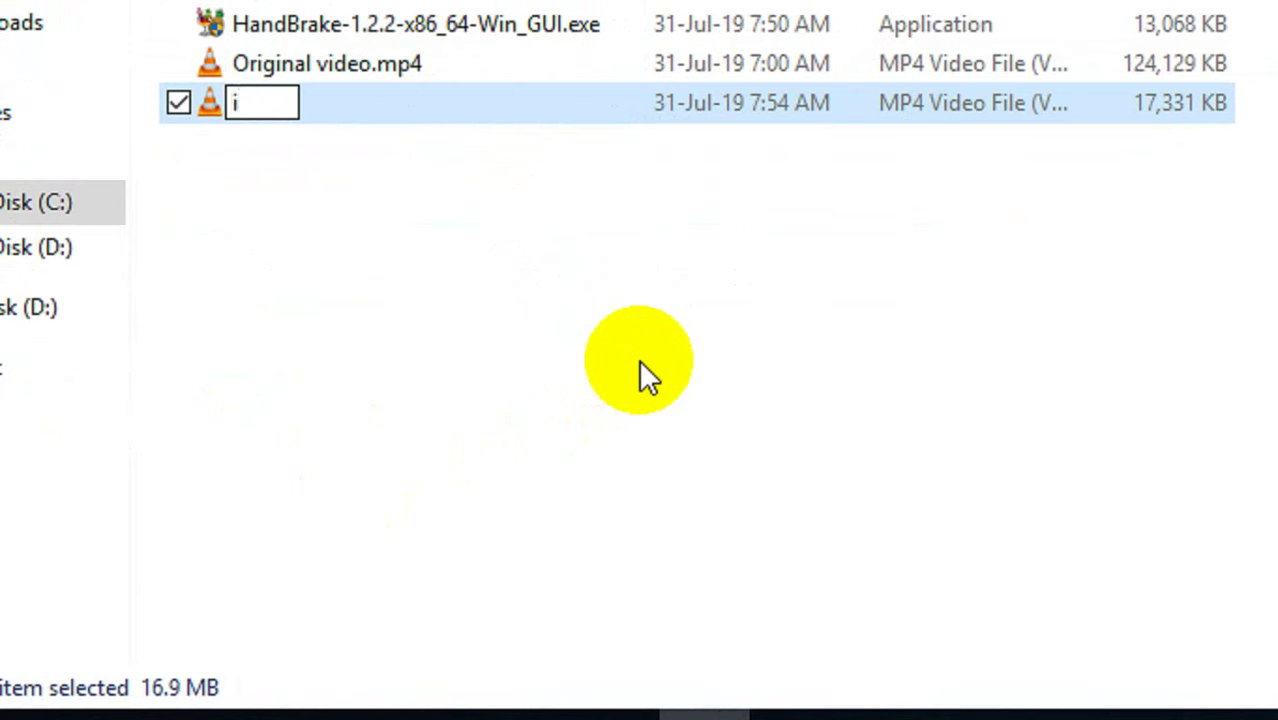
type("f y")
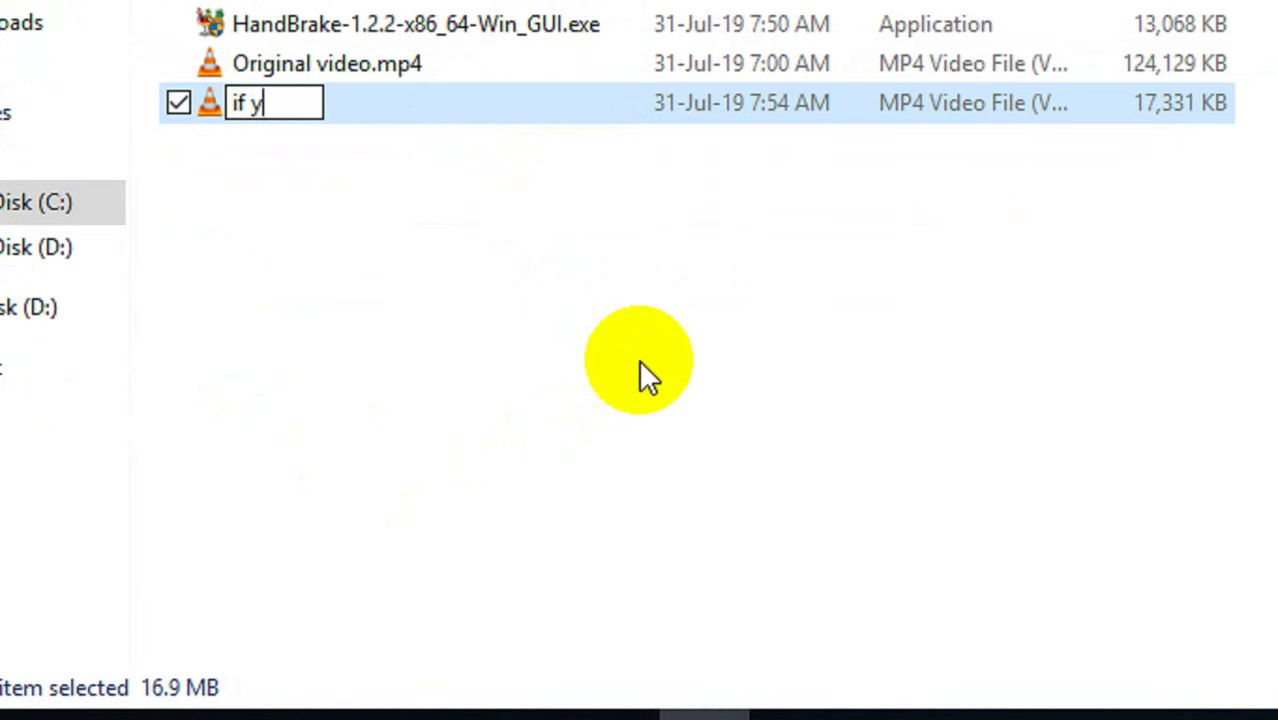
type("ou like this ")
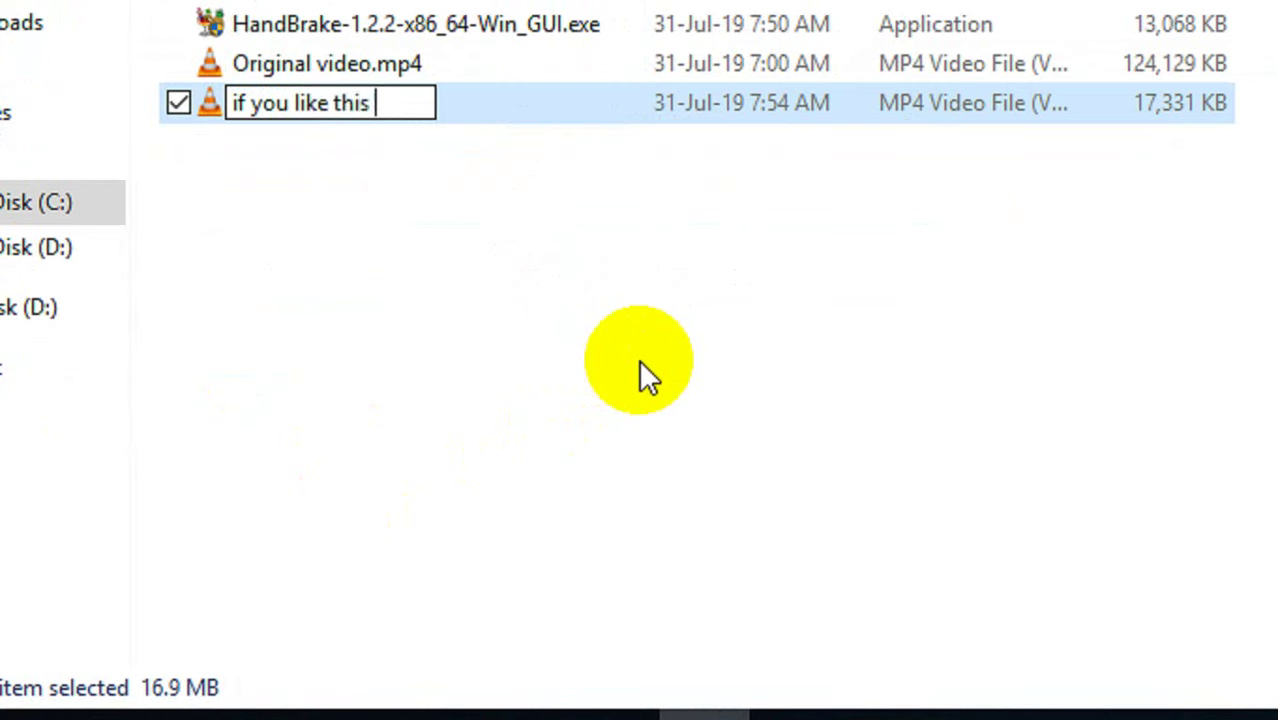
type("video")
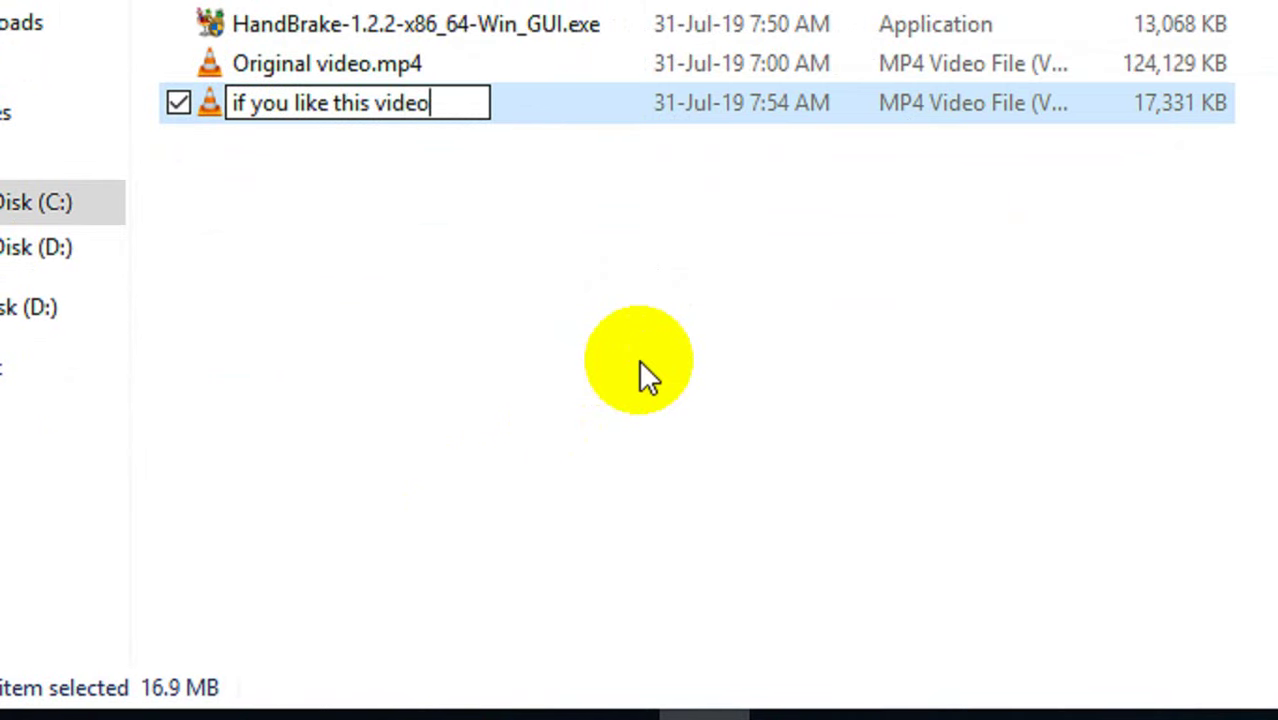
type(" please su")
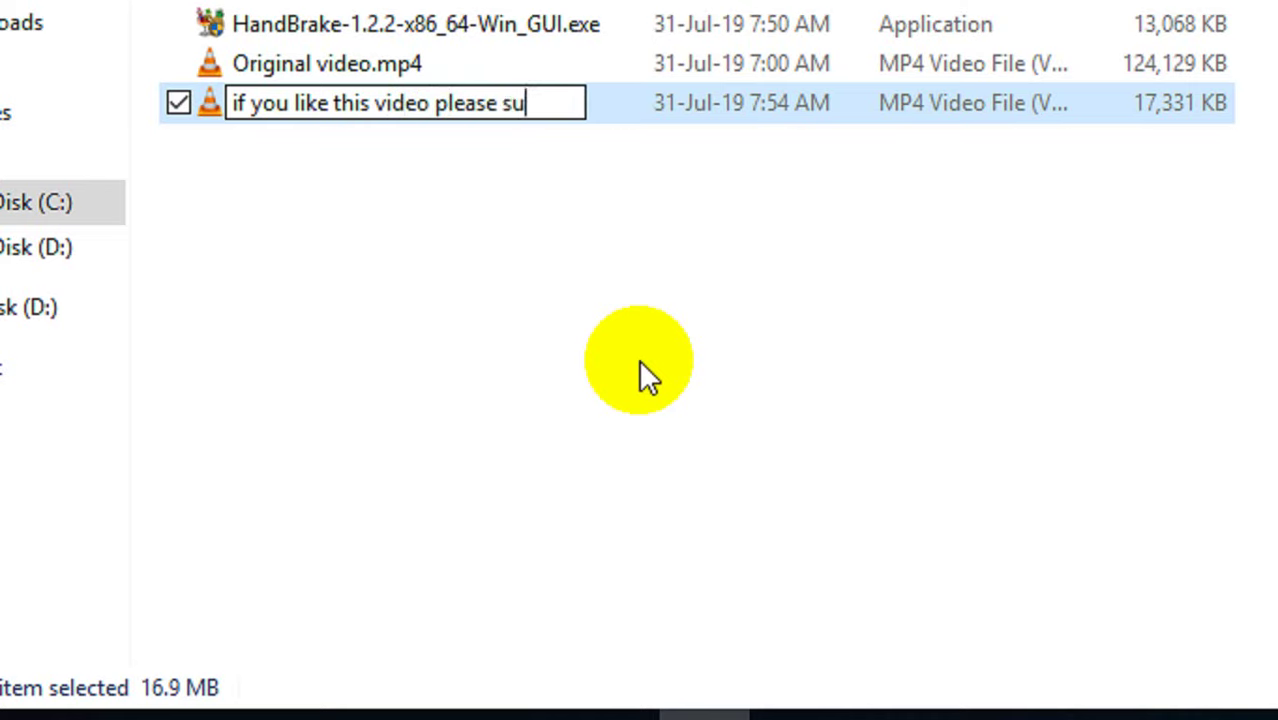
type("bscribe to ")
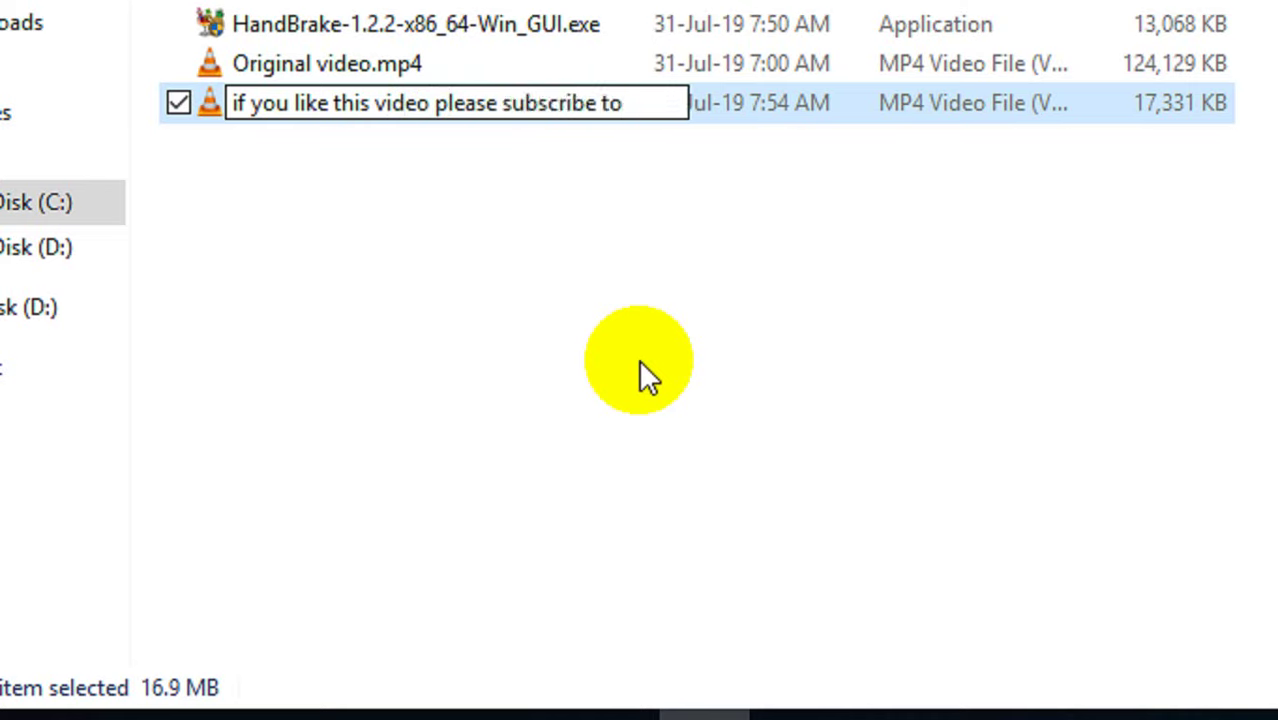
type("my cha")
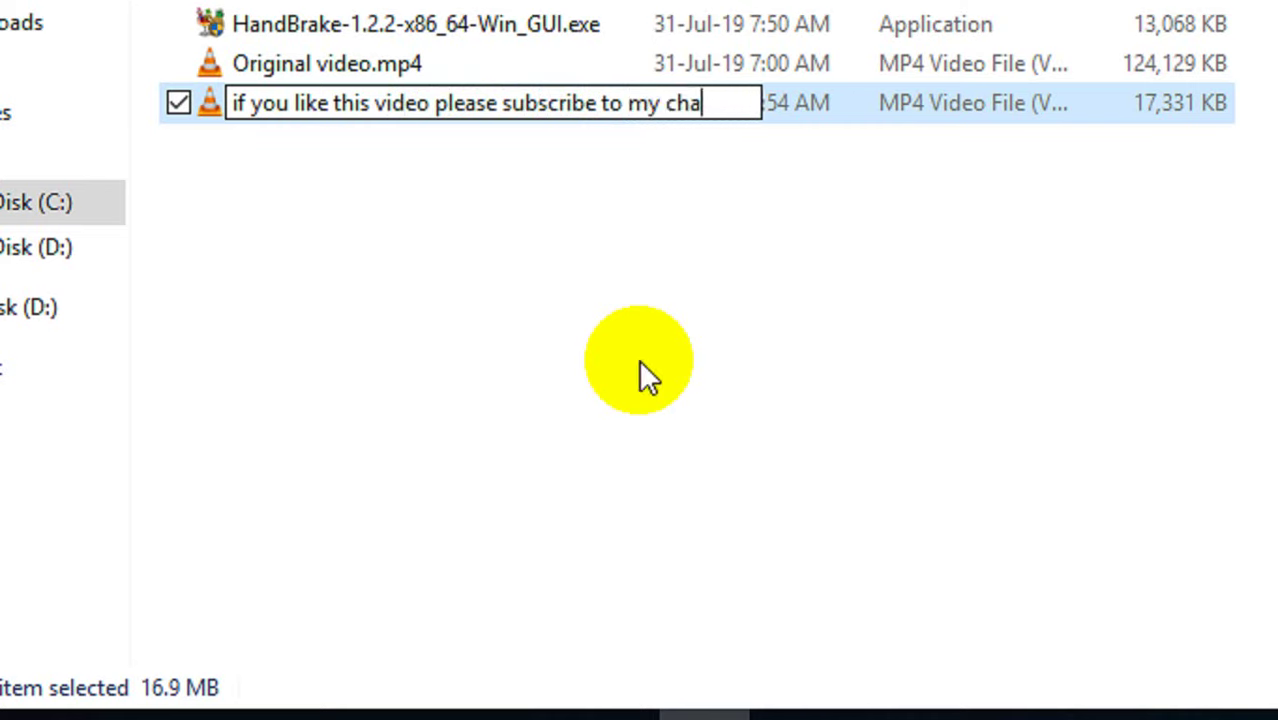
type("nnel")
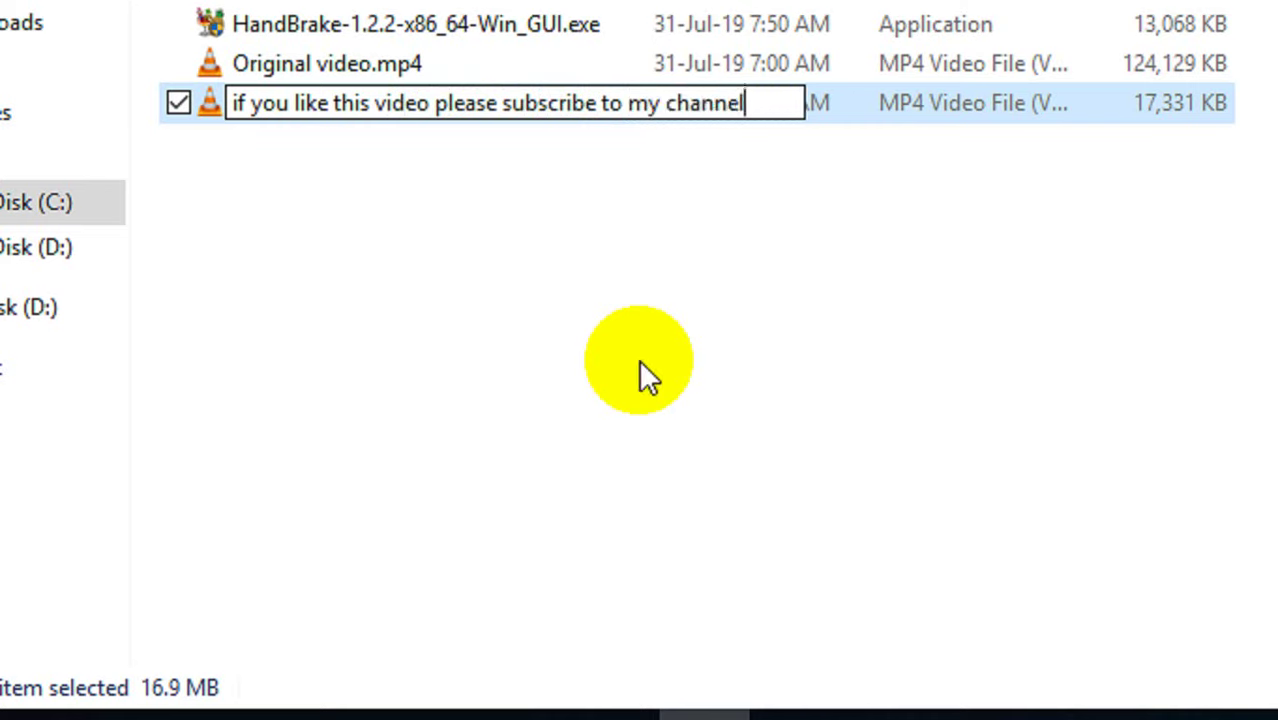